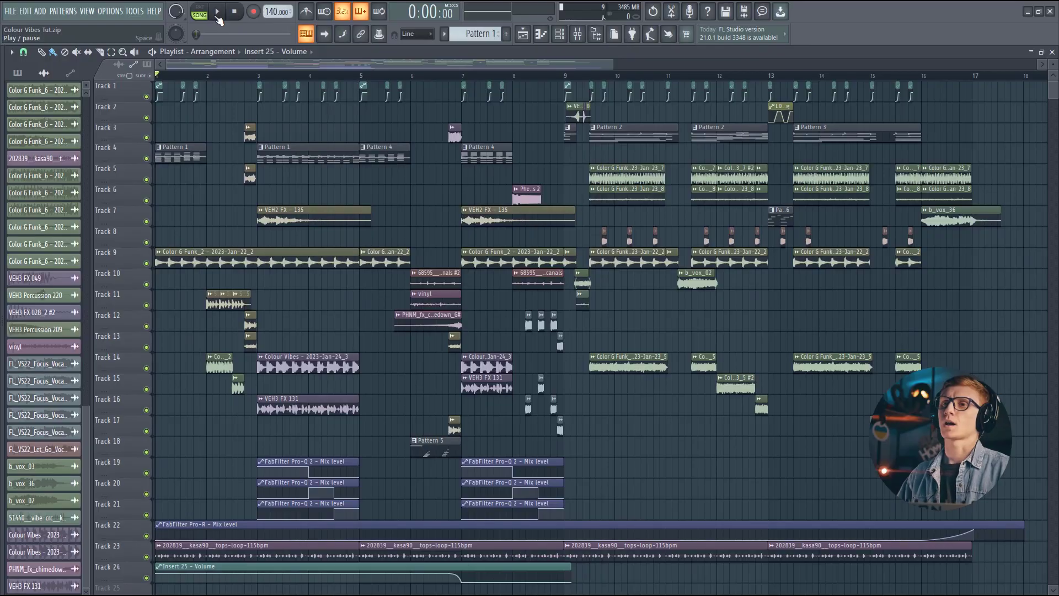
Play the colour-bass arrangement from bar 1.
left_click(217, 16)
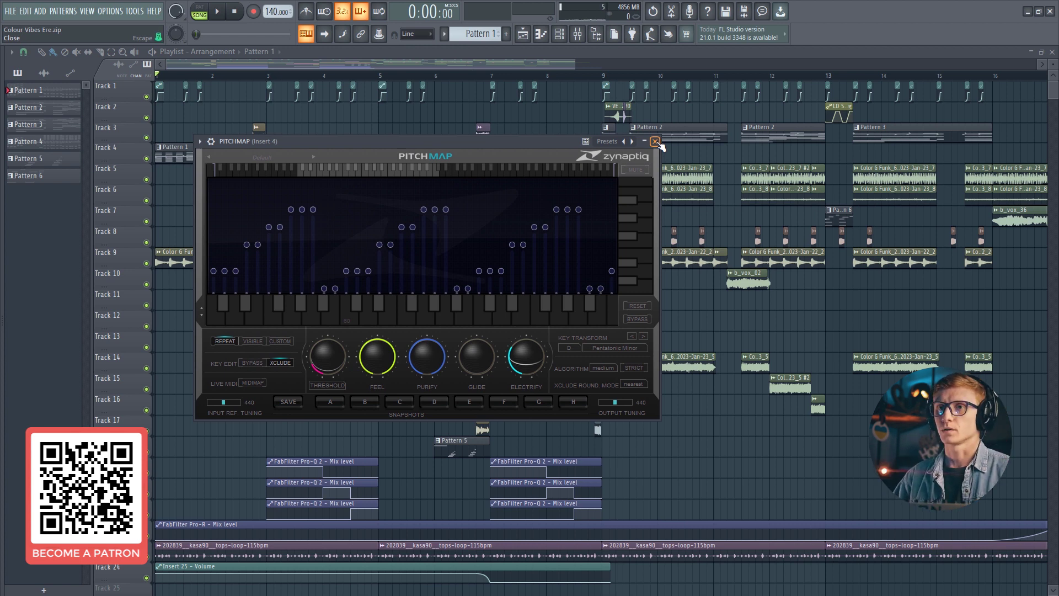
left_click(217, 11)
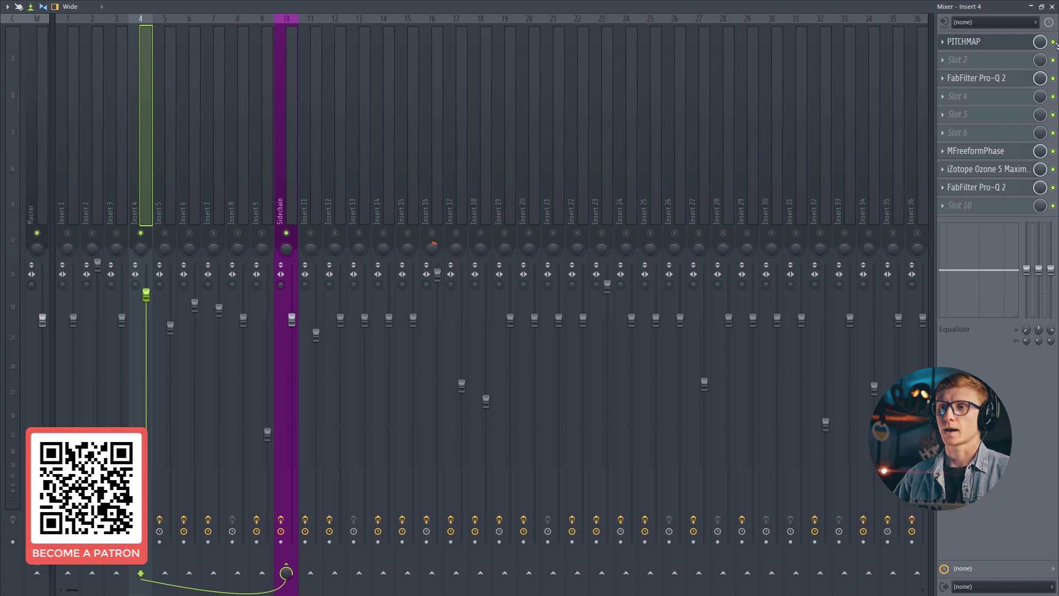
left_click(1052, 7)
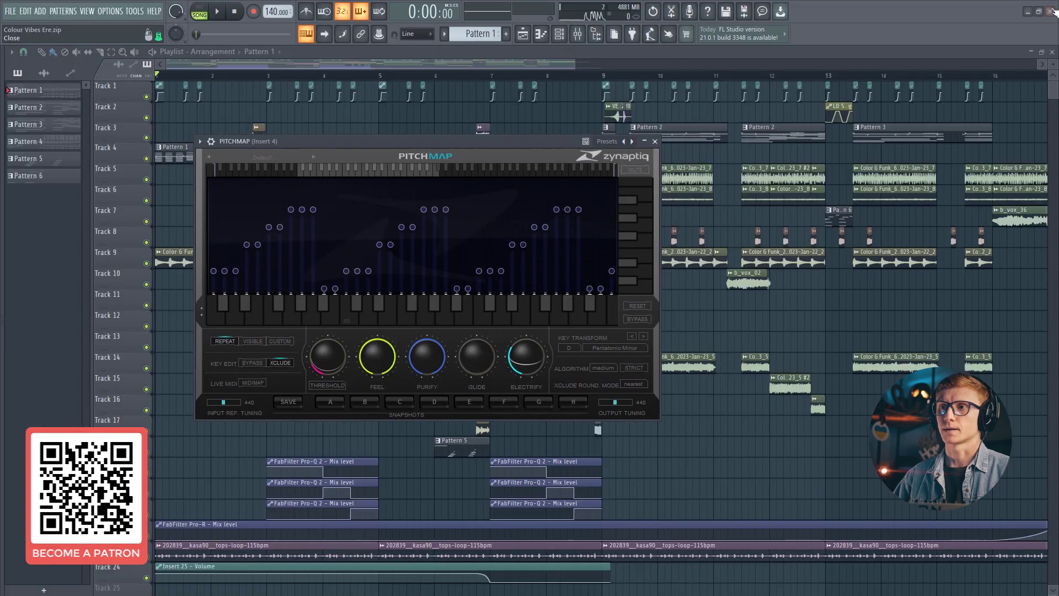
left_click(218, 13)
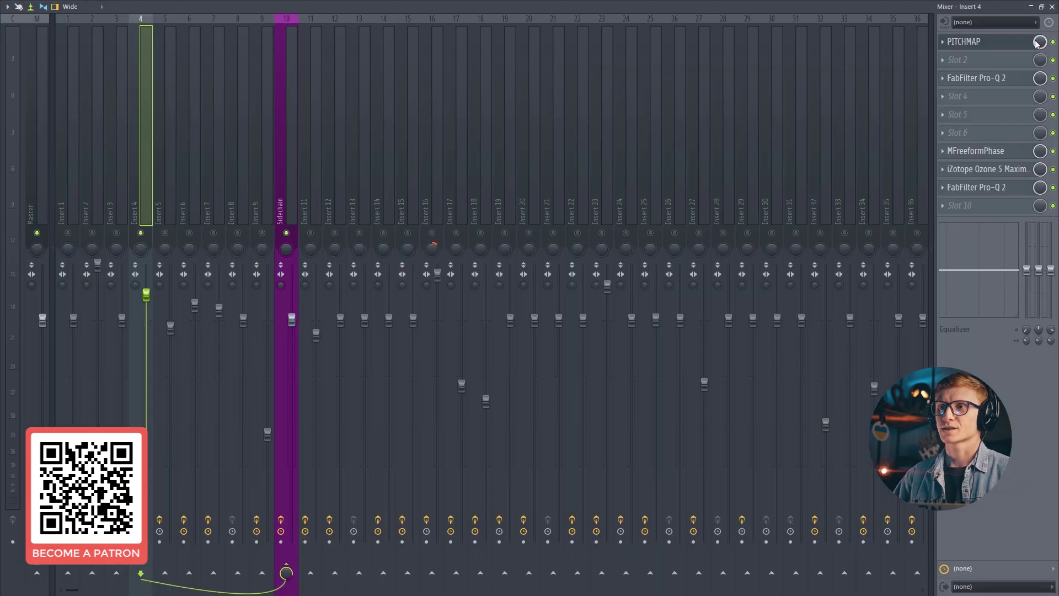
left_click(1052, 6)
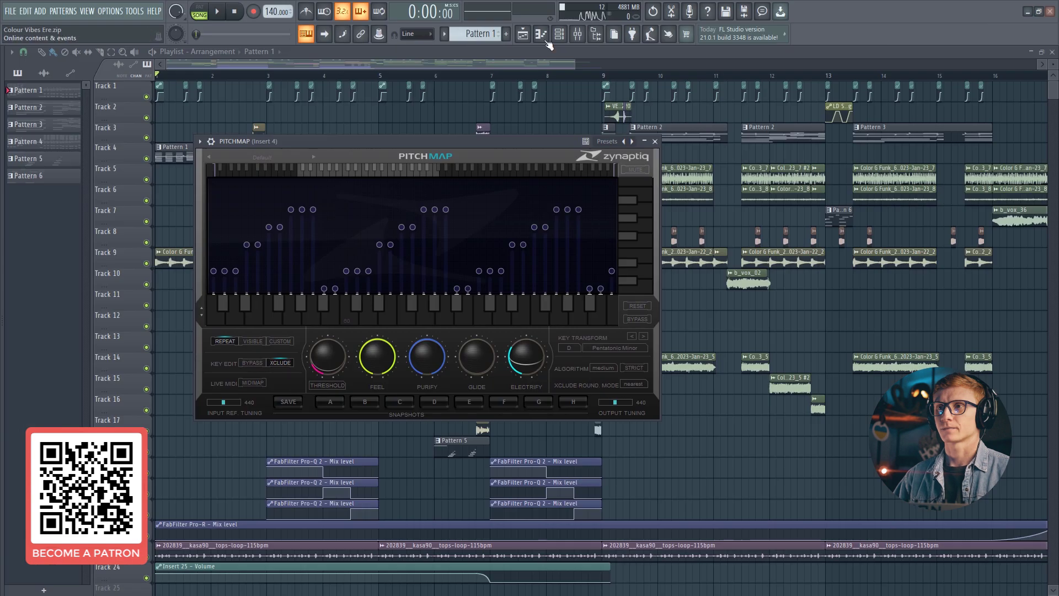
key("space")
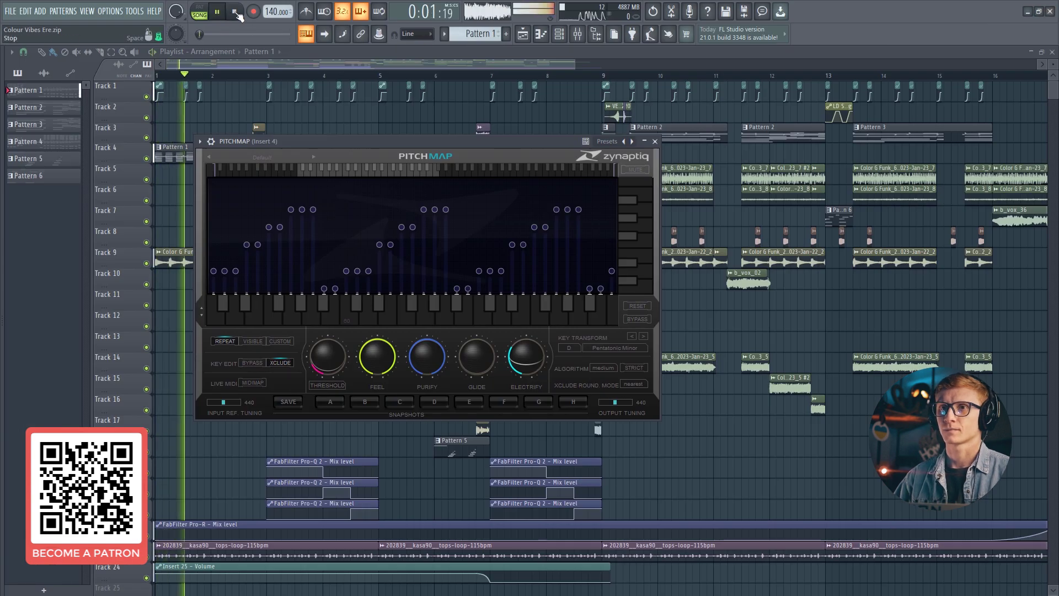
left_click(234, 12)
left_click(596, 38)
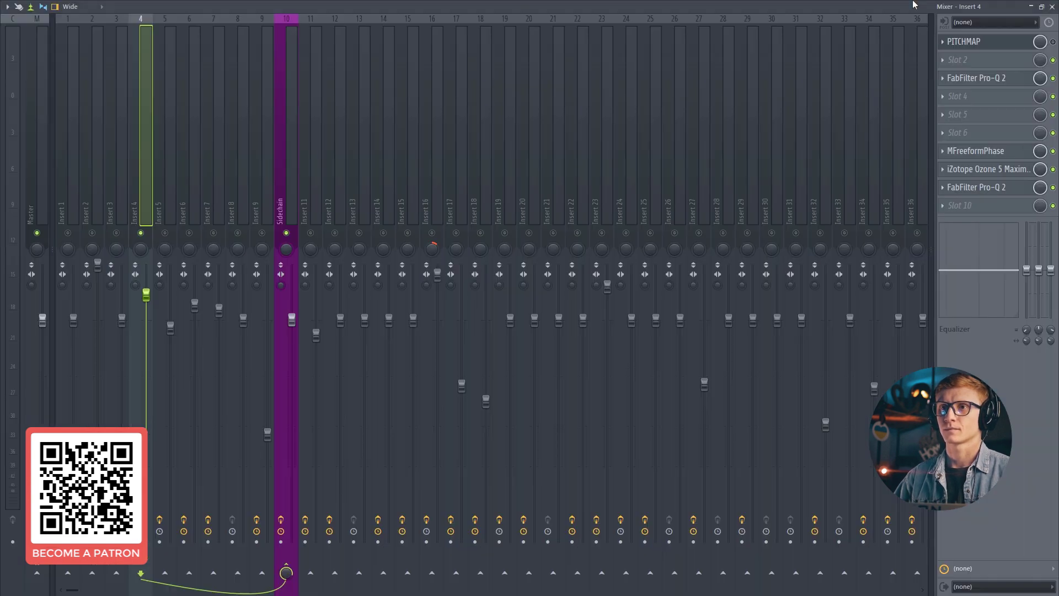
left_click(1052, 6)
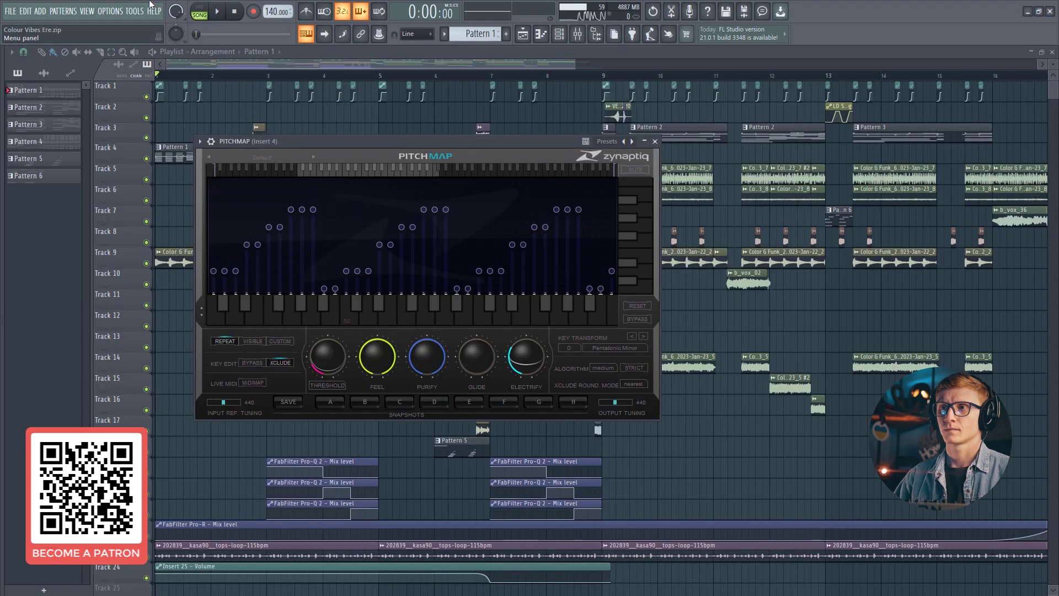
key("space")
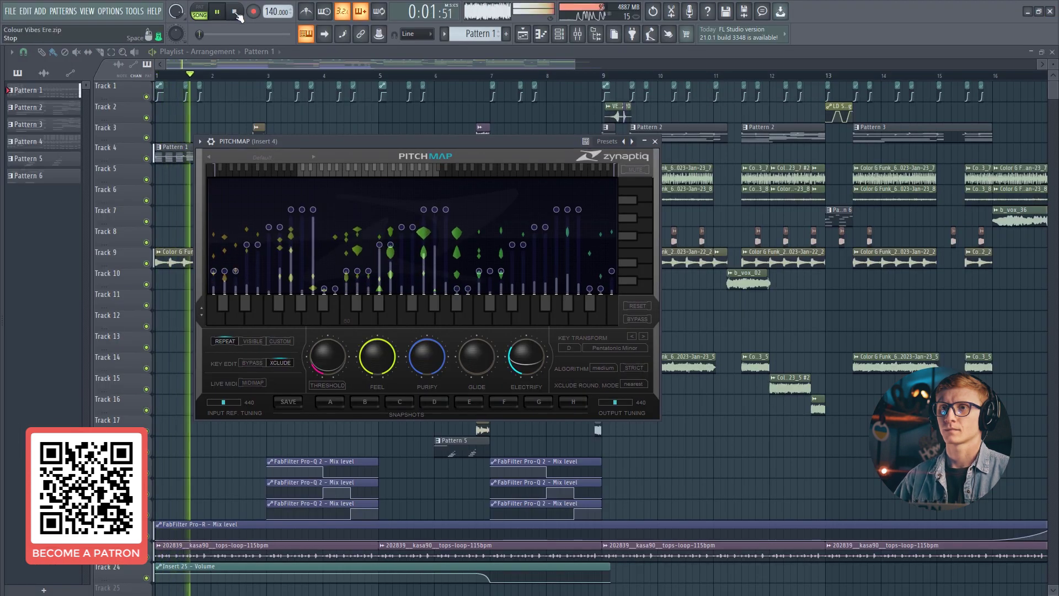
key("space")
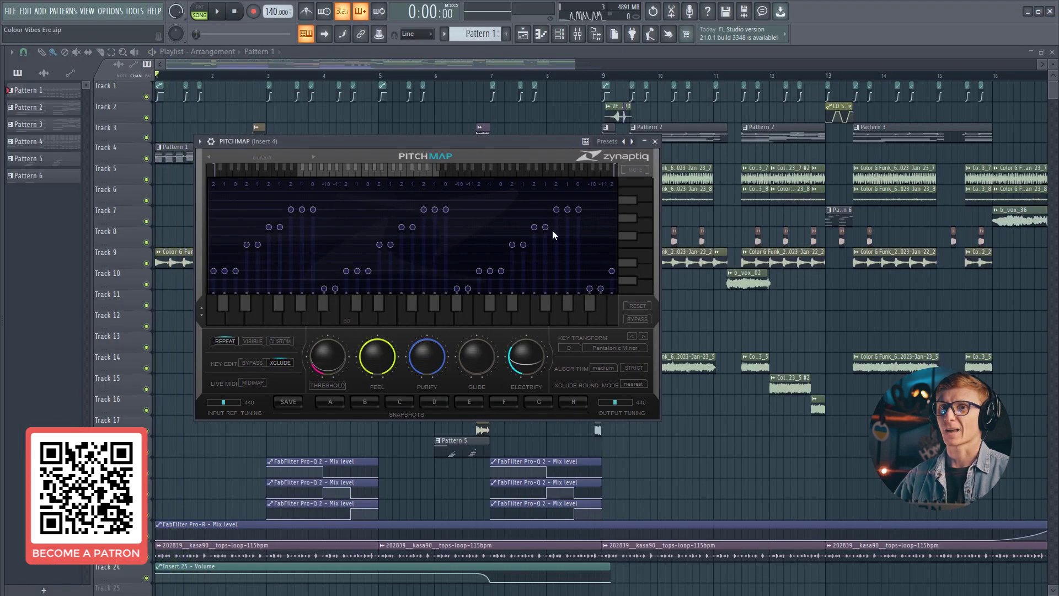
Keep the key transform root on D, switch the scale to Lydian and audition it.
left_click(570, 348)
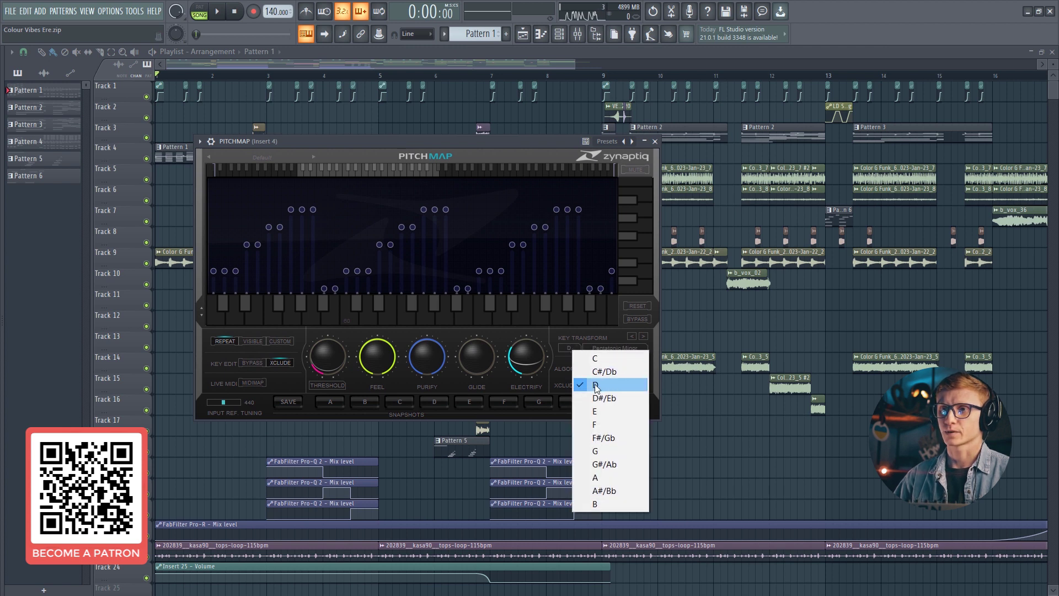
left_click(595, 384)
left_click(571, 347)
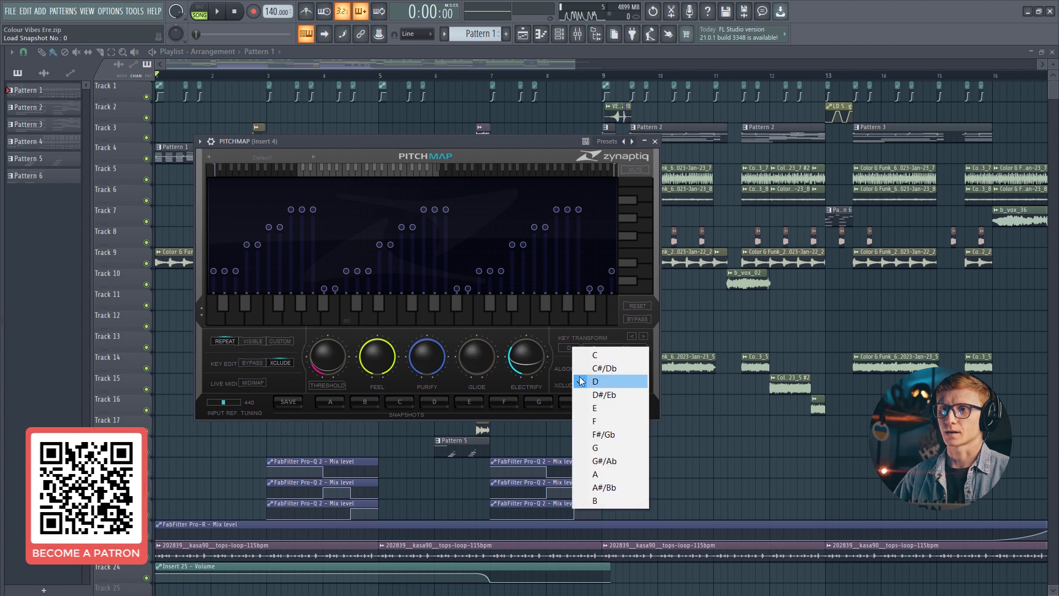
left_click(582, 379)
left_click(608, 350)
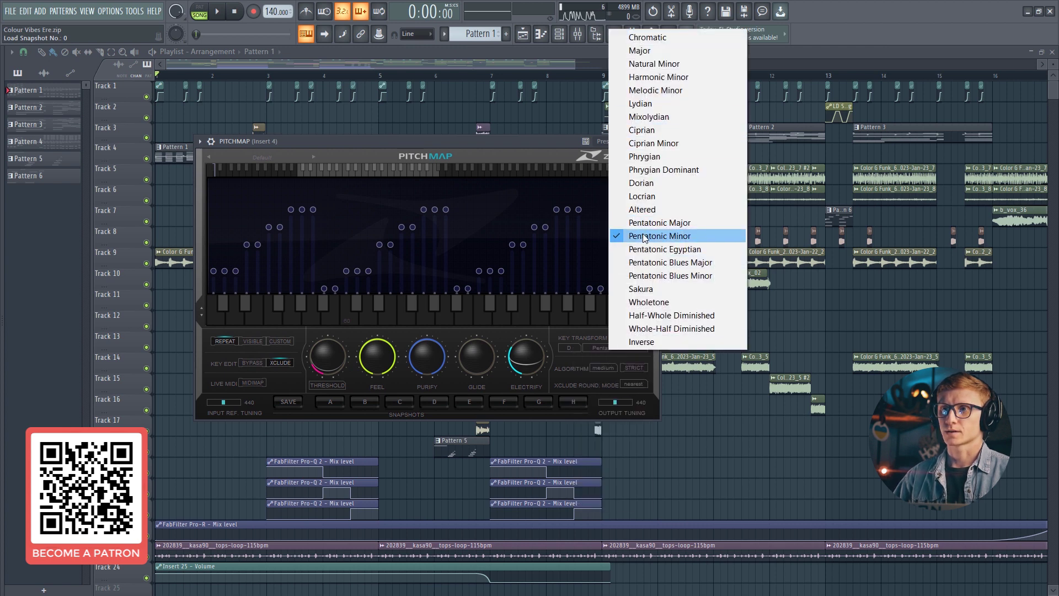
left_click(640, 105)
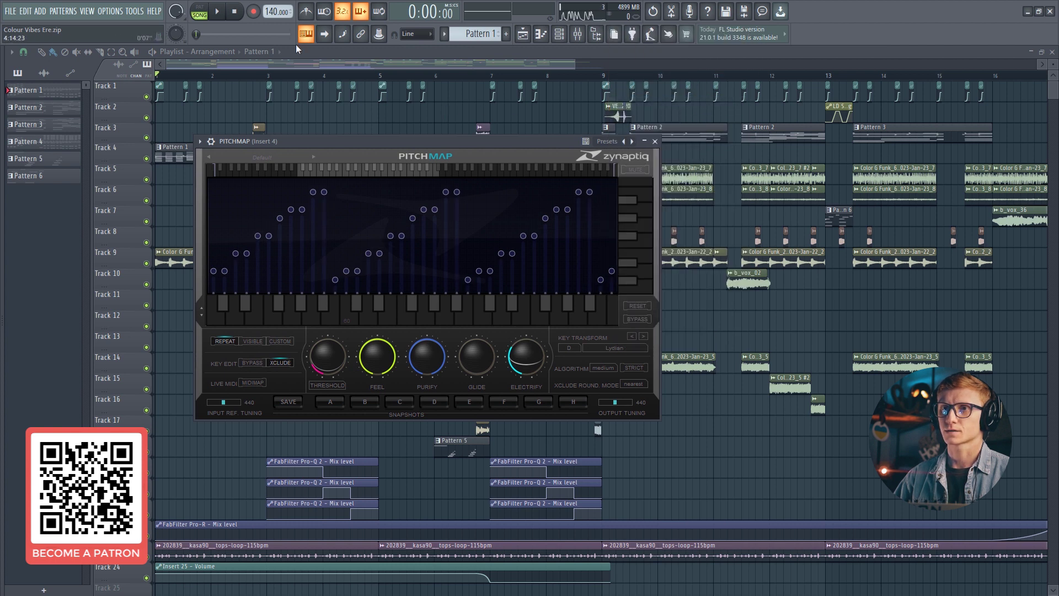
left_click(227, 13)
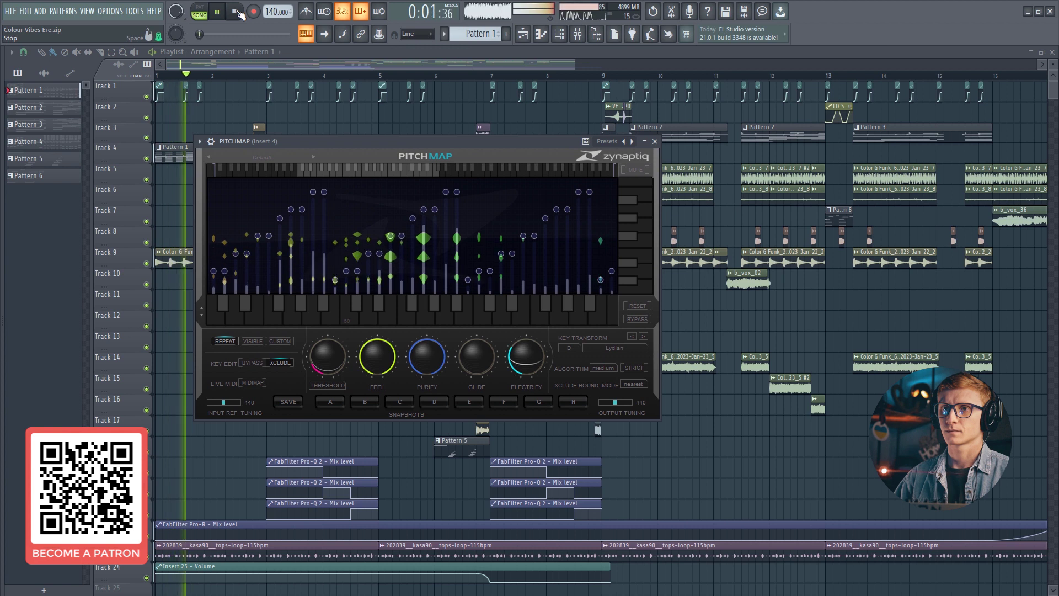
left_click(235, 11)
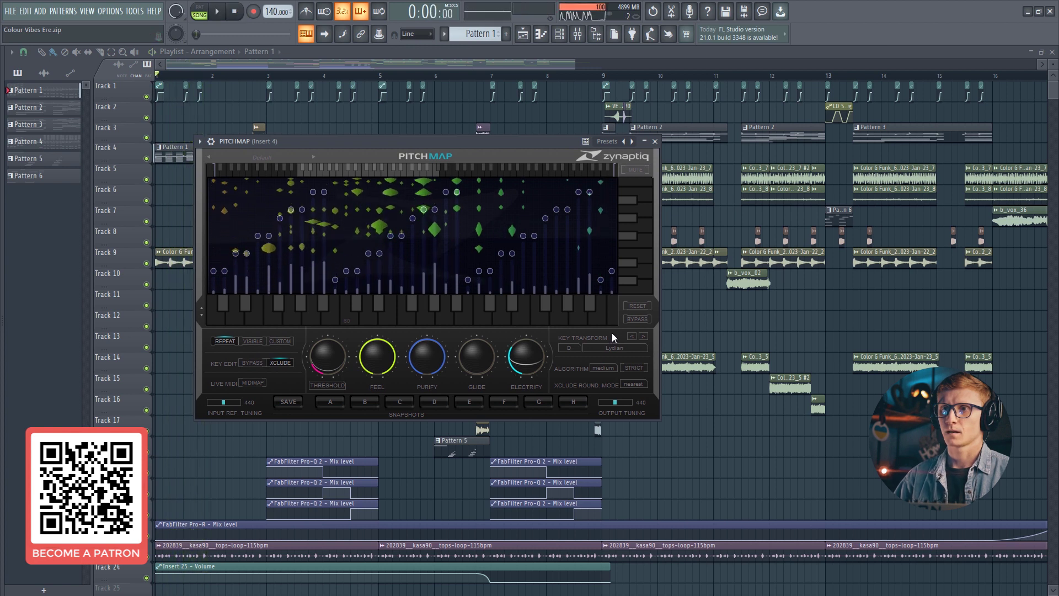
Return the key transform scale to Pentatonic Minor and play the bass through it.
left_click(620, 347)
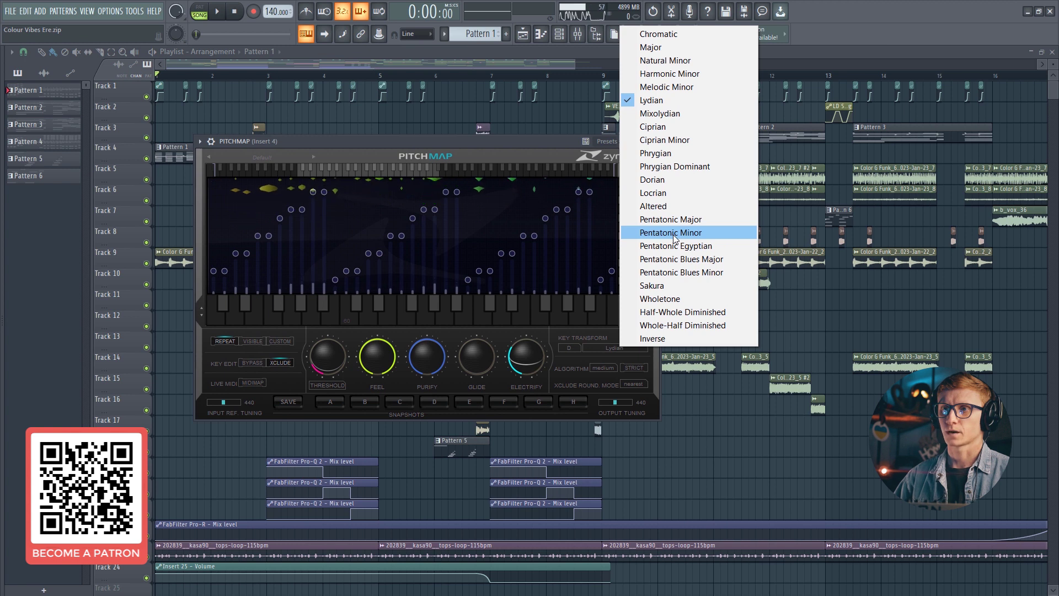
left_click(673, 234)
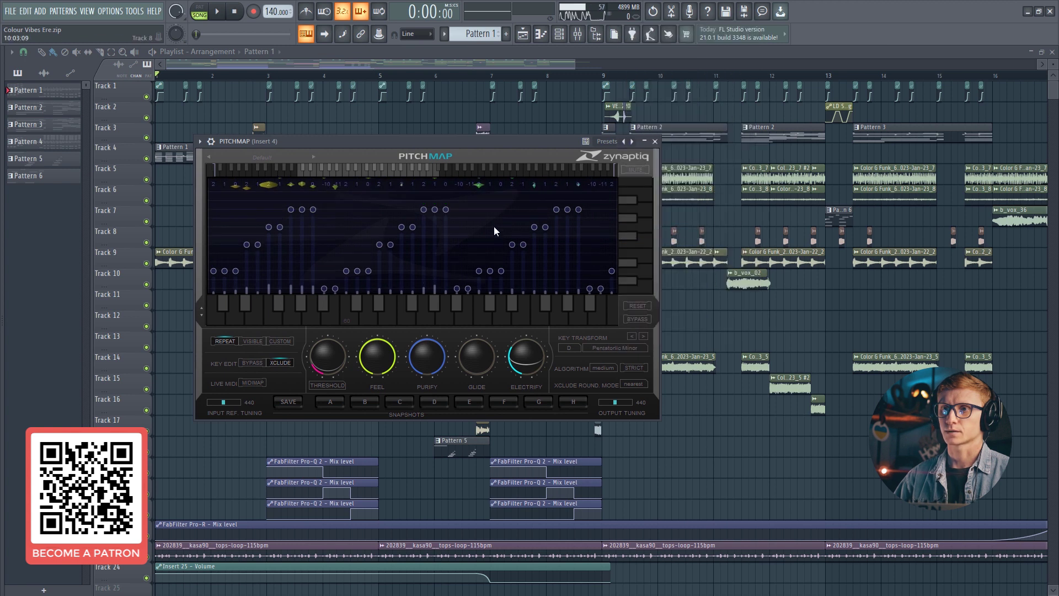
left_click(599, 349)
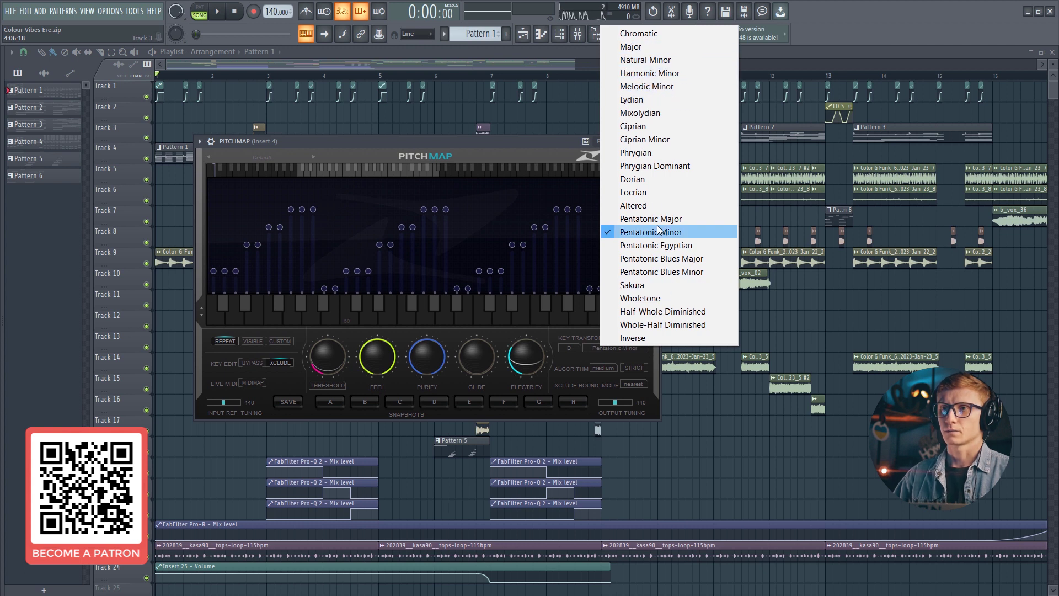
left_click(413, 147)
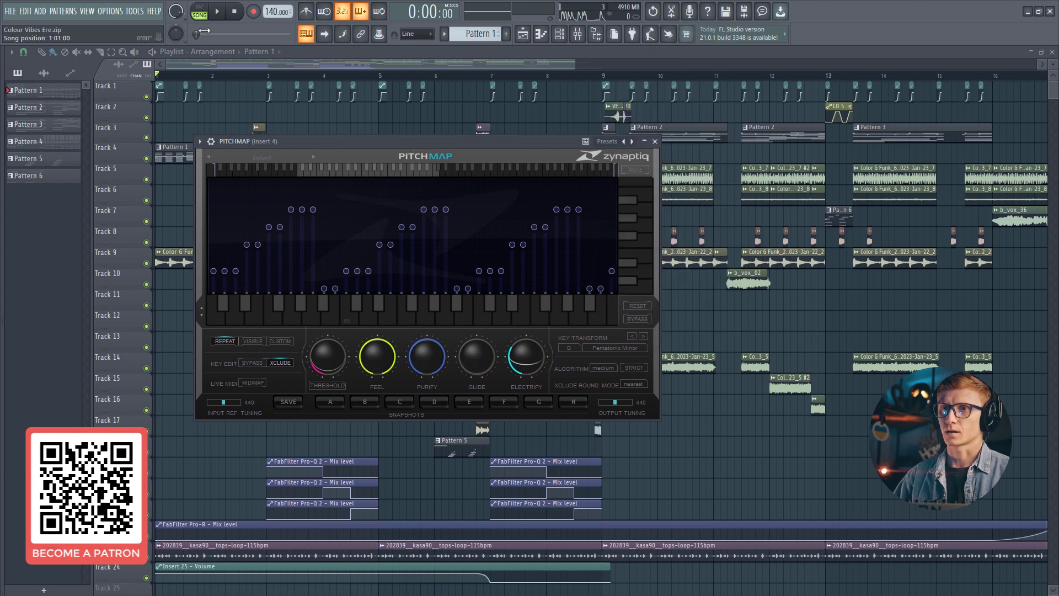
left_click(222, 12)
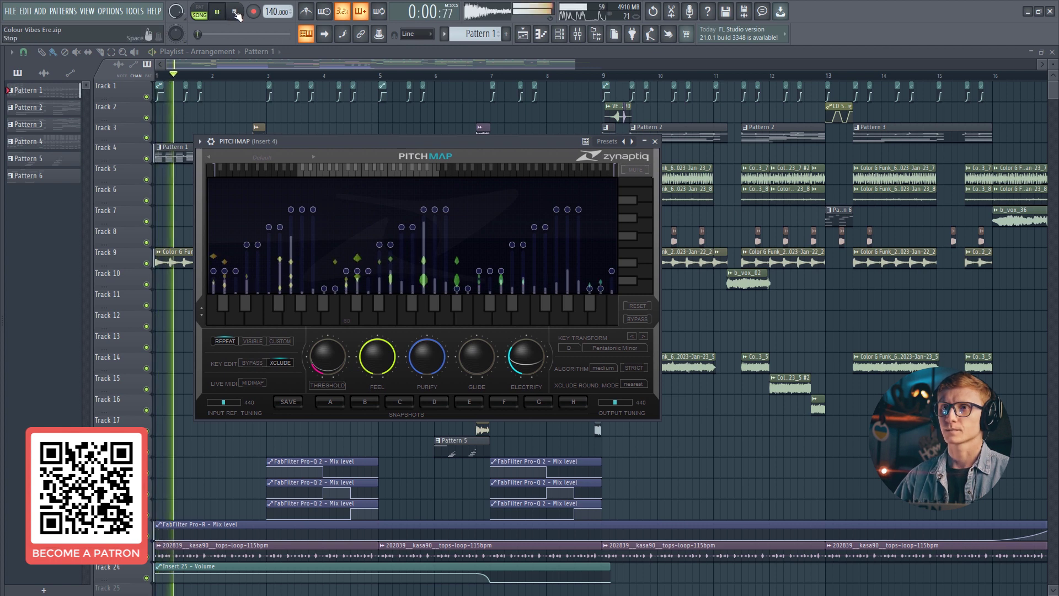
Audition the bass through PitchMap in both pattern and song playback modes.
left_click(234, 12)
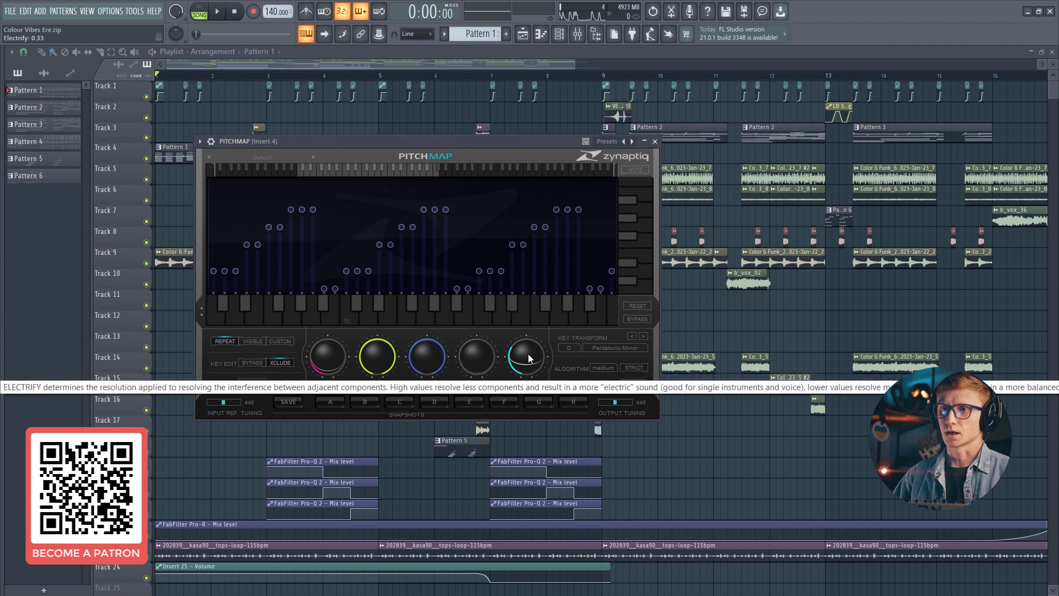
left_click(218, 12)
key("space")
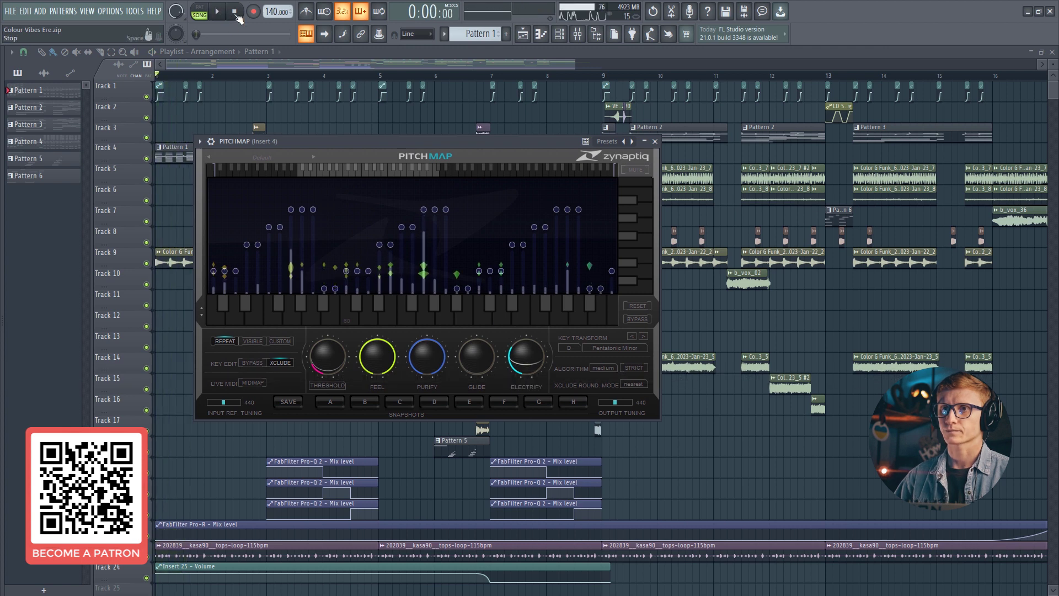
left_click(199, 11)
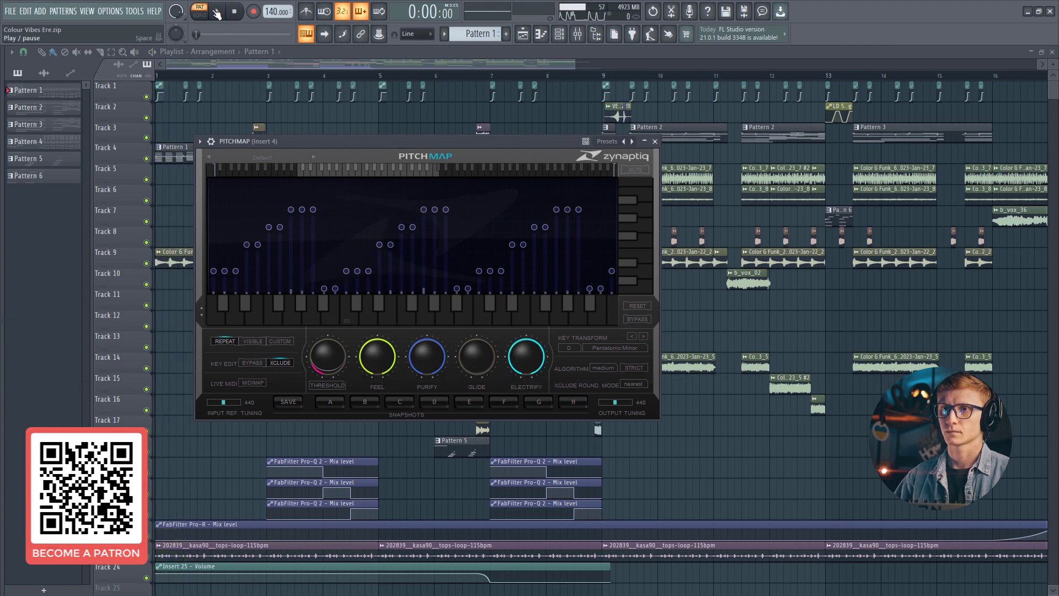
left_click(215, 12)
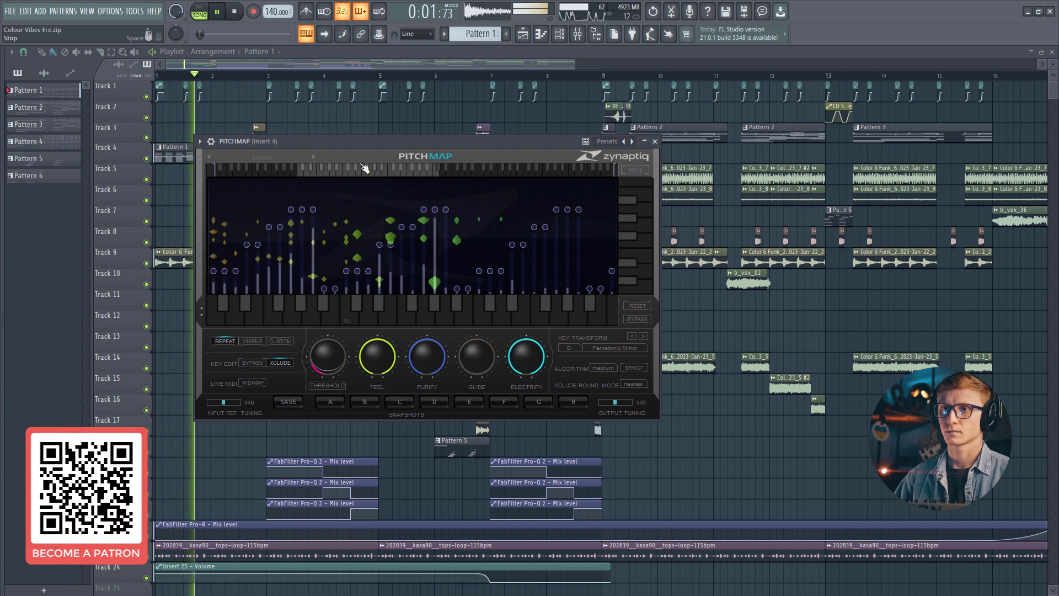
key("space")
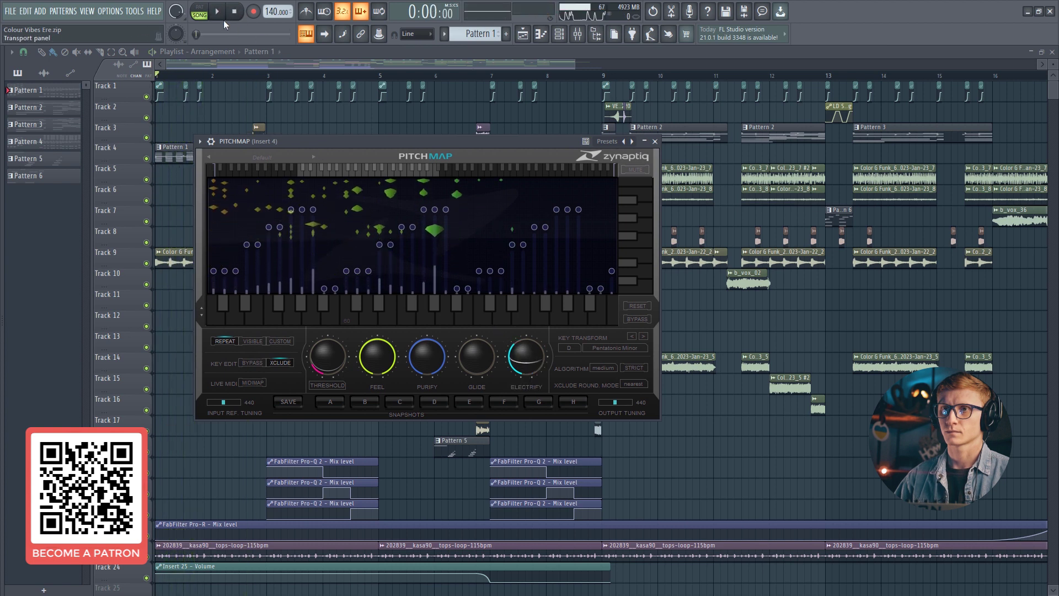
key("space")
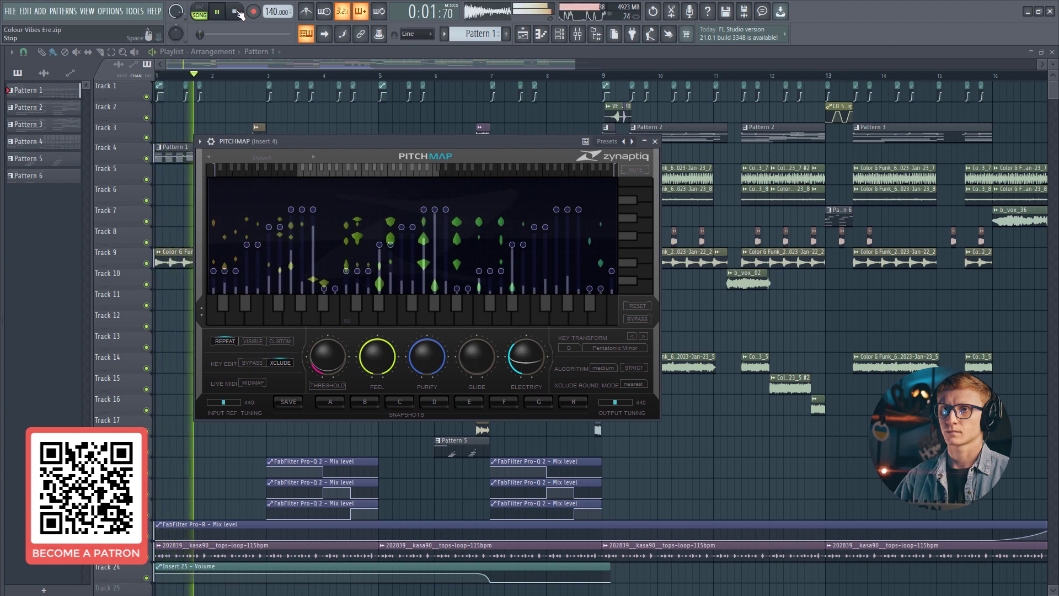
key("space")
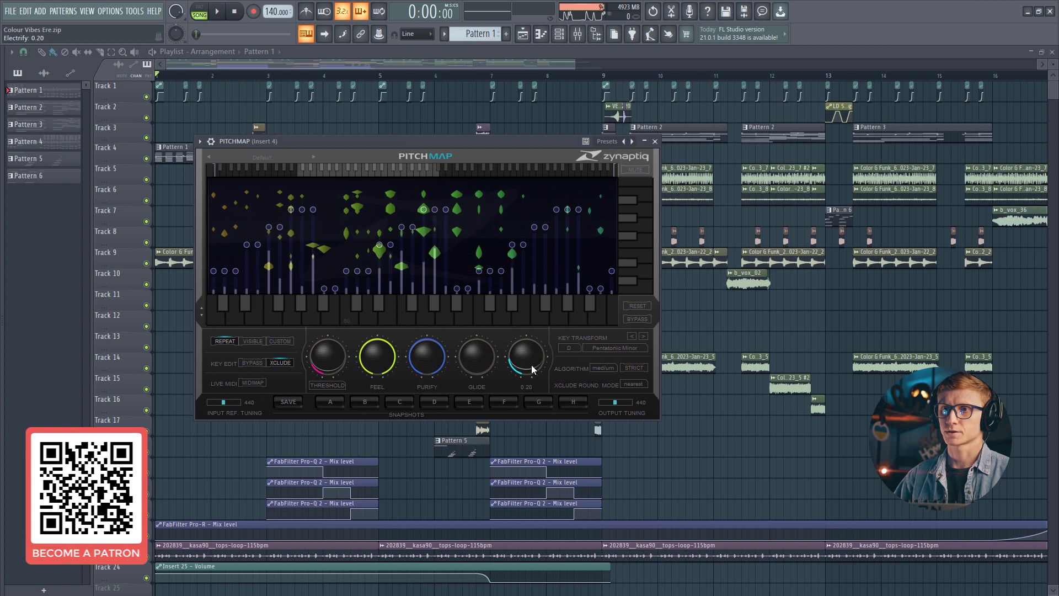
key("space")
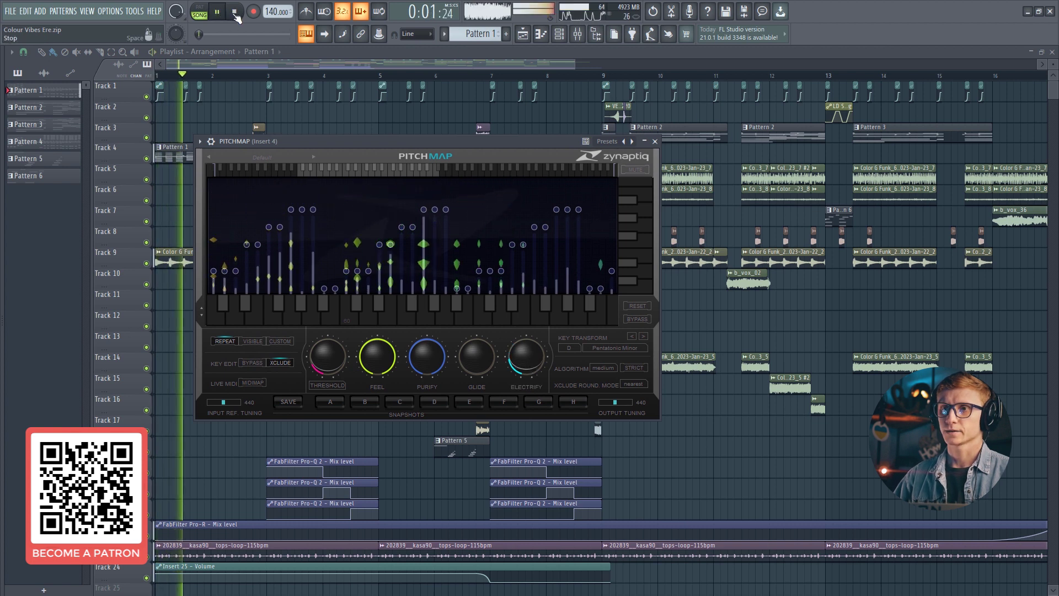
key("space")
Turn Electrify up, try Glide around 0.5–0.7, then return Glide to 0.00.
mouse_move(541, 377)
left_mouse_down()
mouse_move(539, 343)
mouse_move(538, 383)
mouse_move(539, 359)
left_mouse_up()
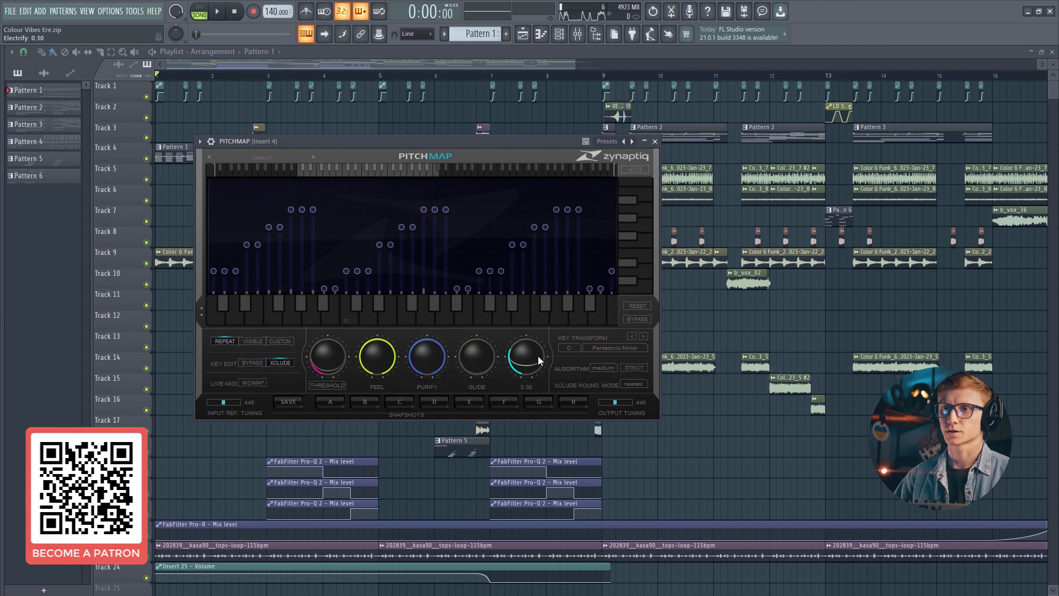
mouse_move(472, 367)
left_mouse_down()
mouse_move(473, 388)
mouse_move(486, 348)
mouse_move(480, 360)
left_mouse_up()
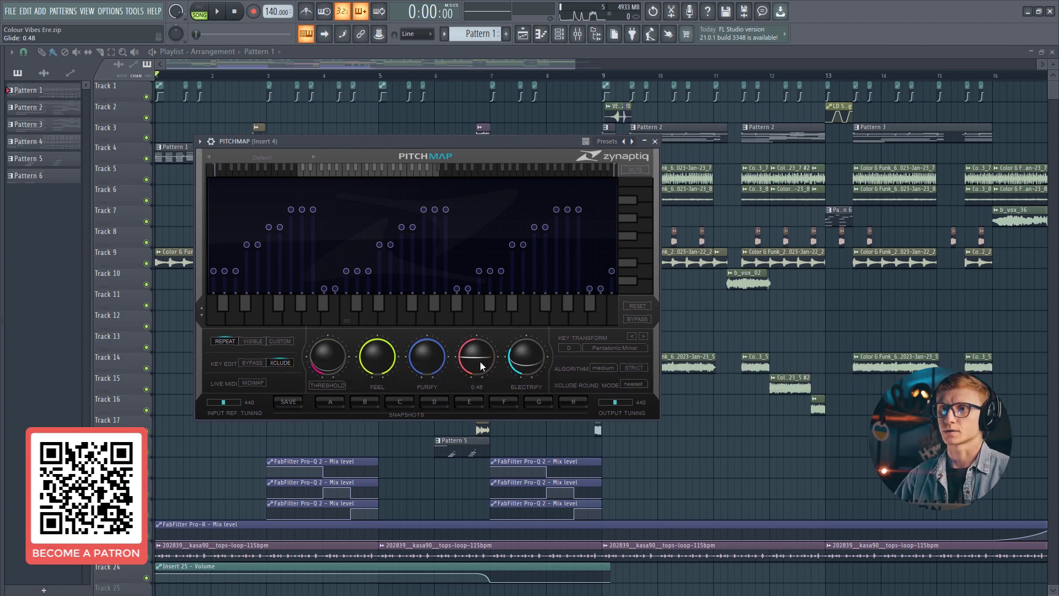
left_click_drag(484, 375, 479, 352)
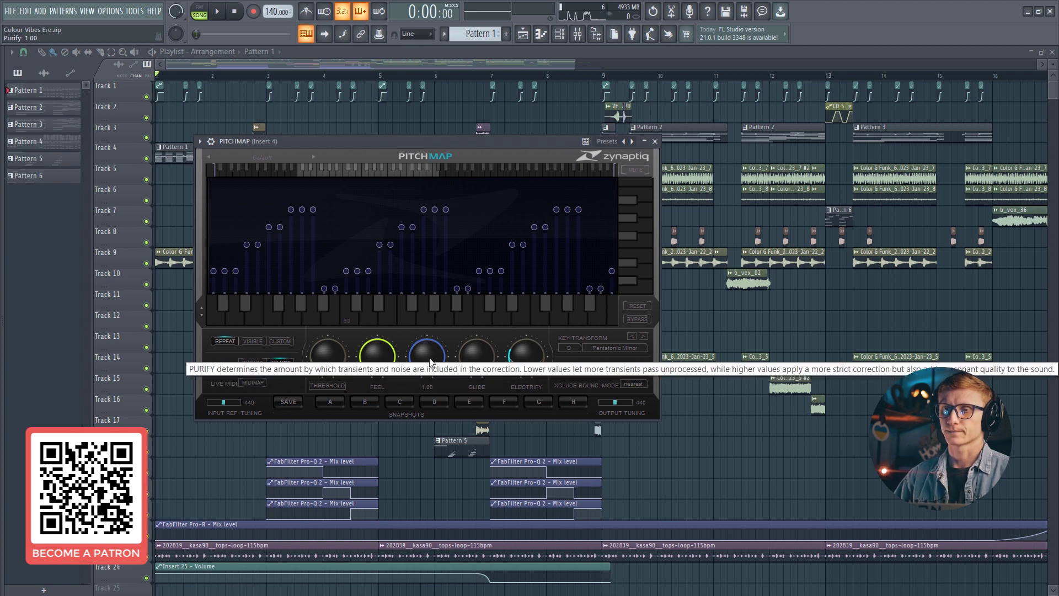
Try Purify at 0.22 and 0.78 with playback, then set it back to 1.00.
left_click_drag(430, 362, 428, 388)
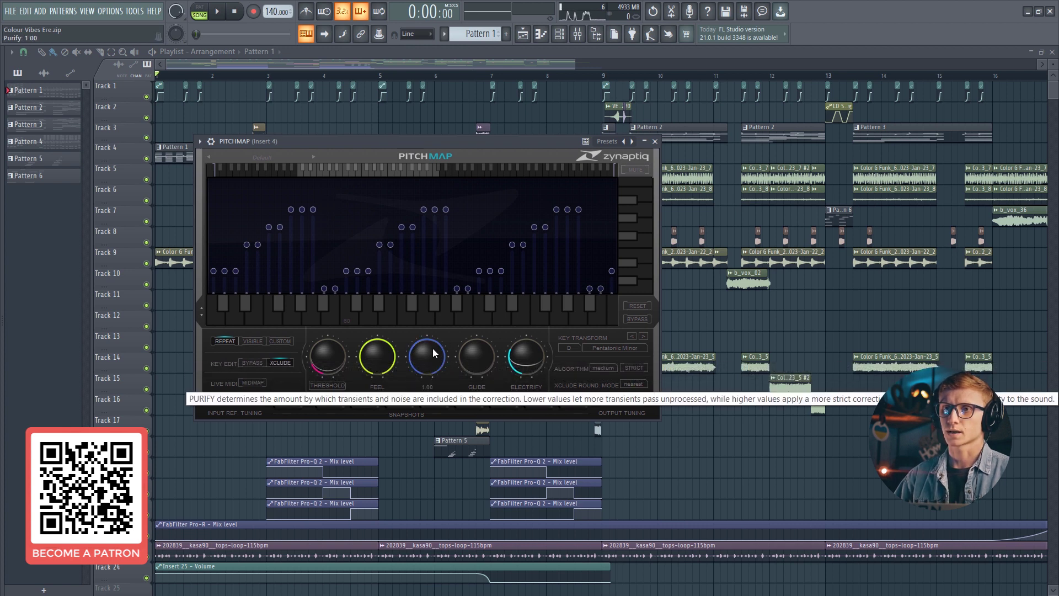
left_click_drag(432, 349, 434, 371)
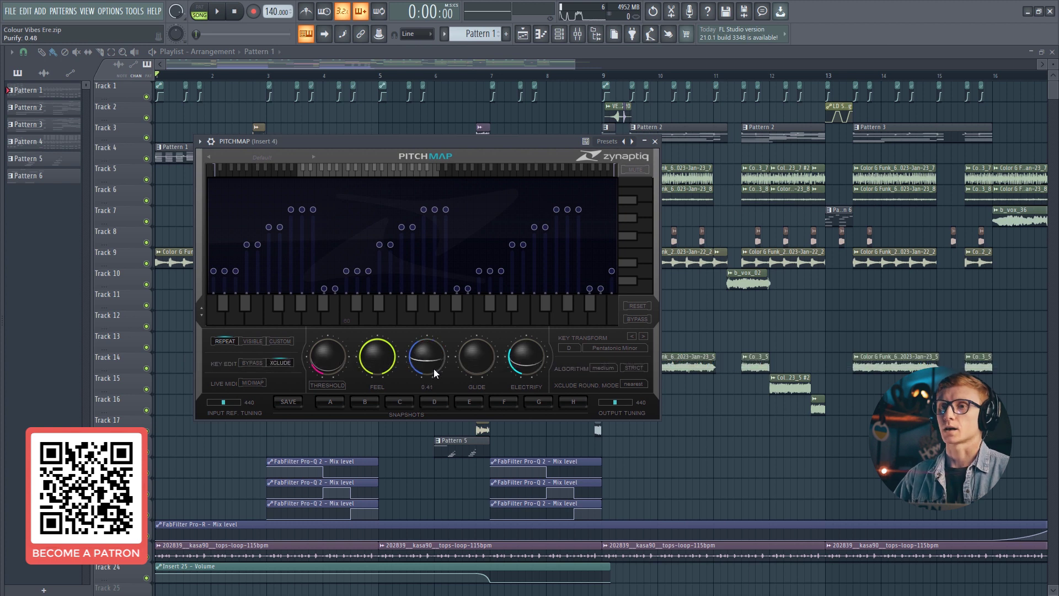
left_click(219, 13)
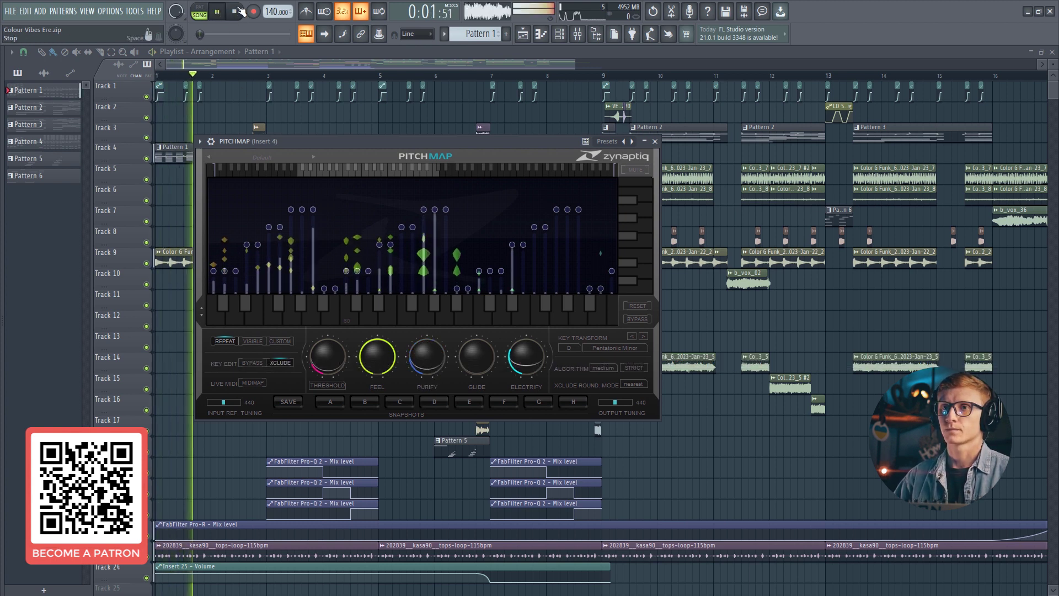
left_click(237, 12)
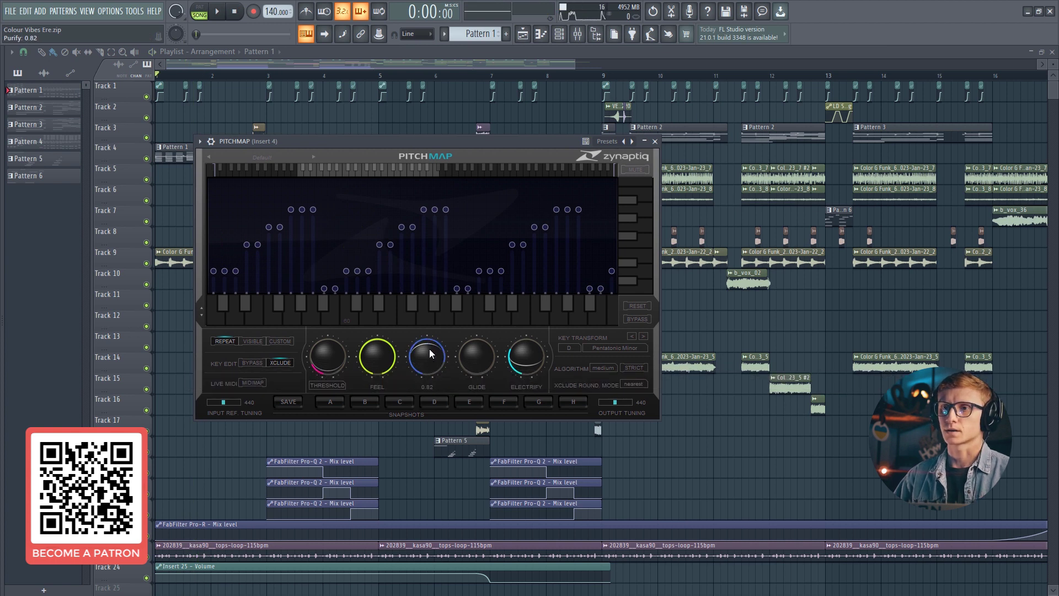
left_click_drag(429, 353, 430, 340)
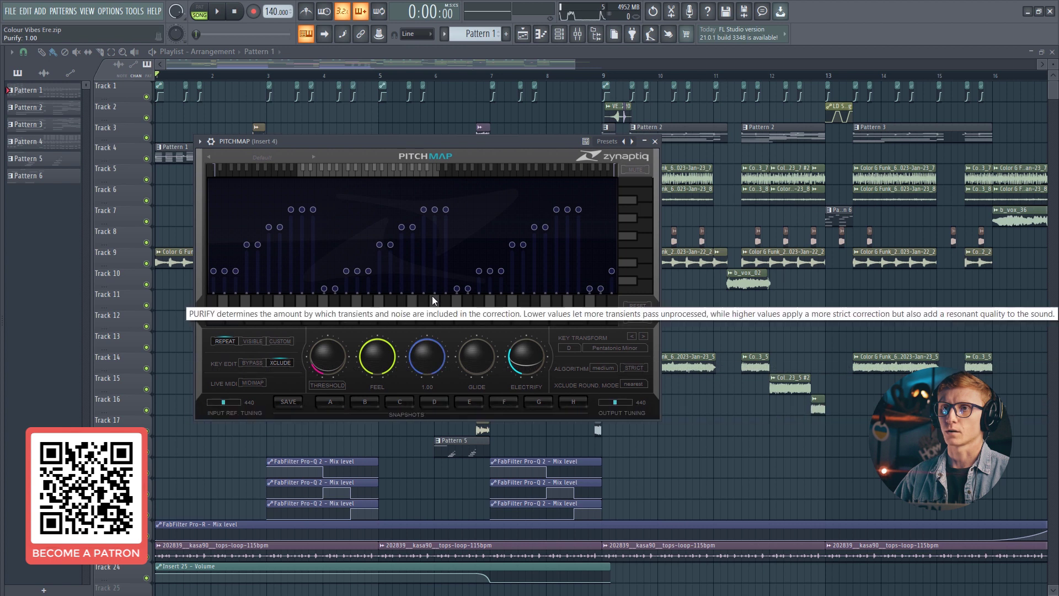
left_click(217, 11)
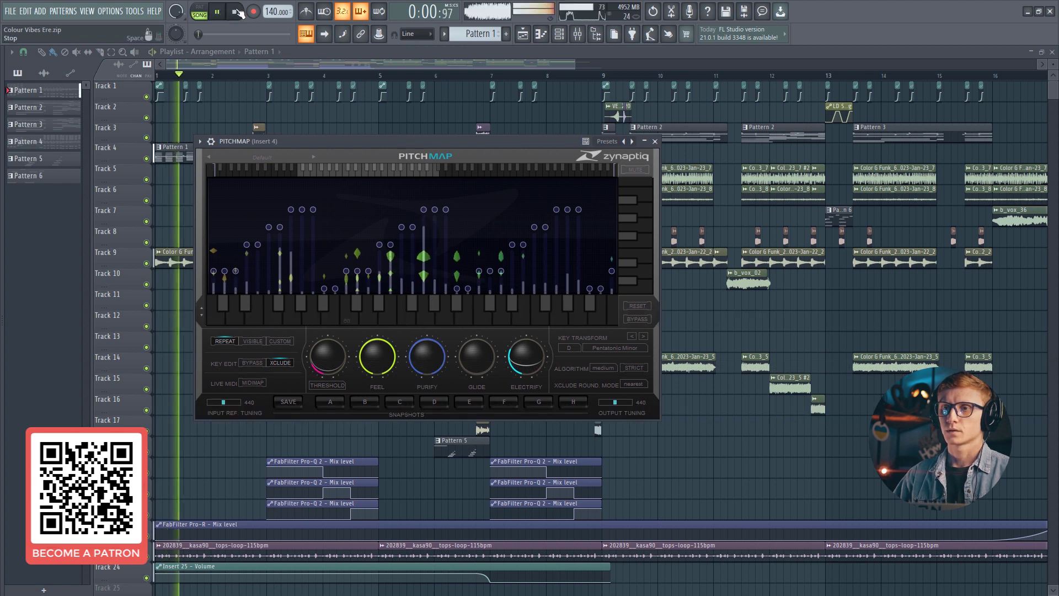
left_click(236, 11)
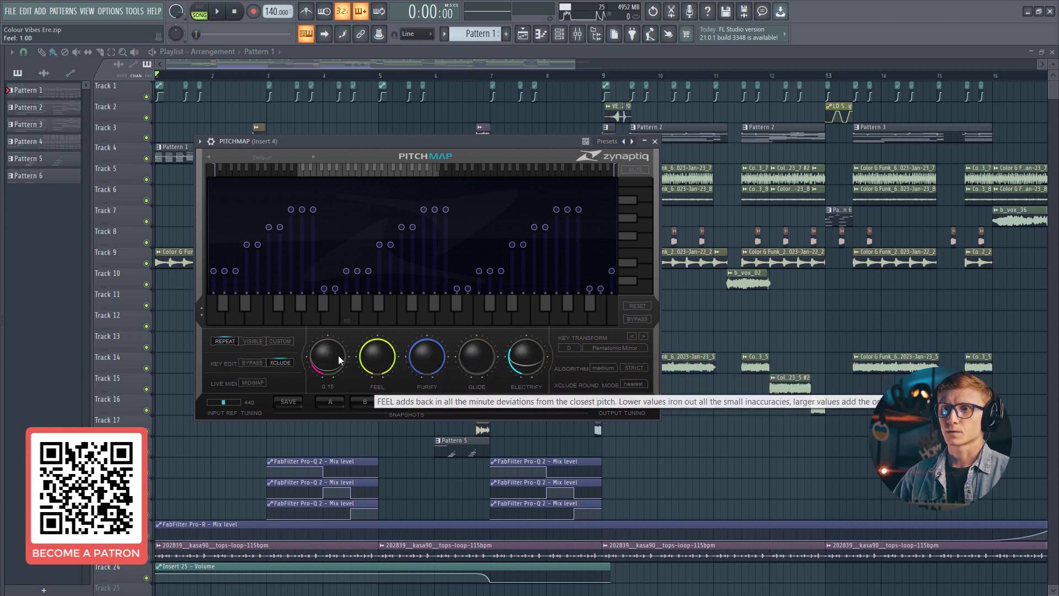
Raise Threshold slightly and lower Feel to 0.80, auditioning in between.
left_click_drag(339, 355, 370, 398)
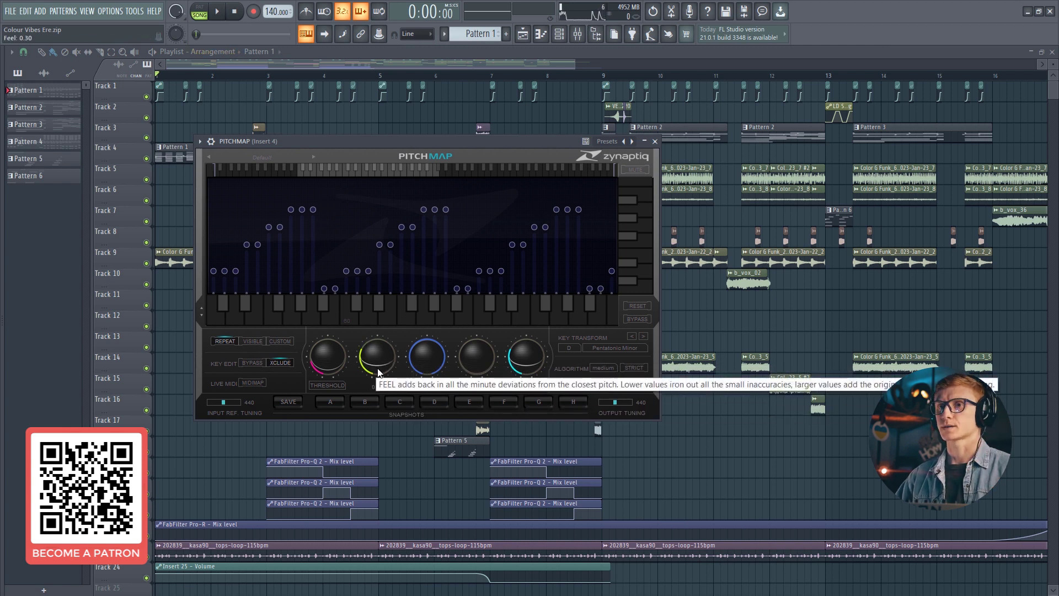
left_click(217, 11)
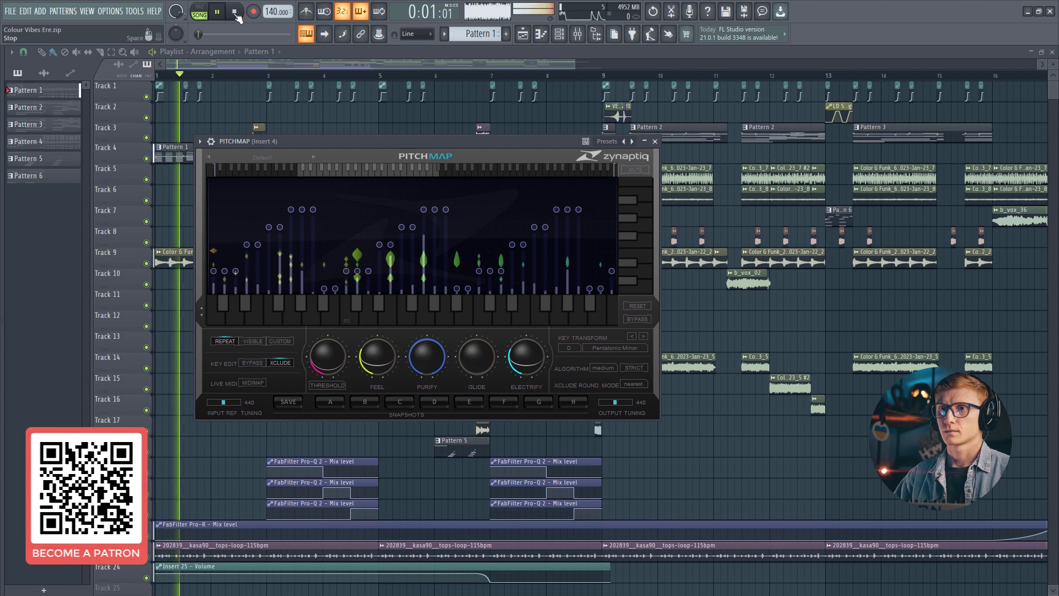
left_click(234, 12)
mouse_move(384, 348)
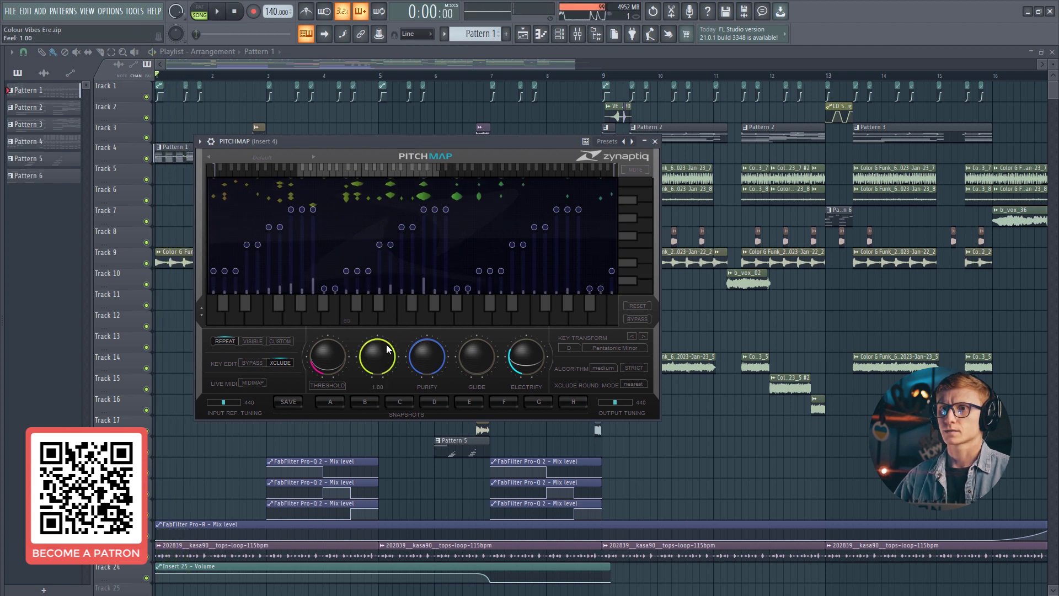
left_click_drag(384, 348, 383, 357)
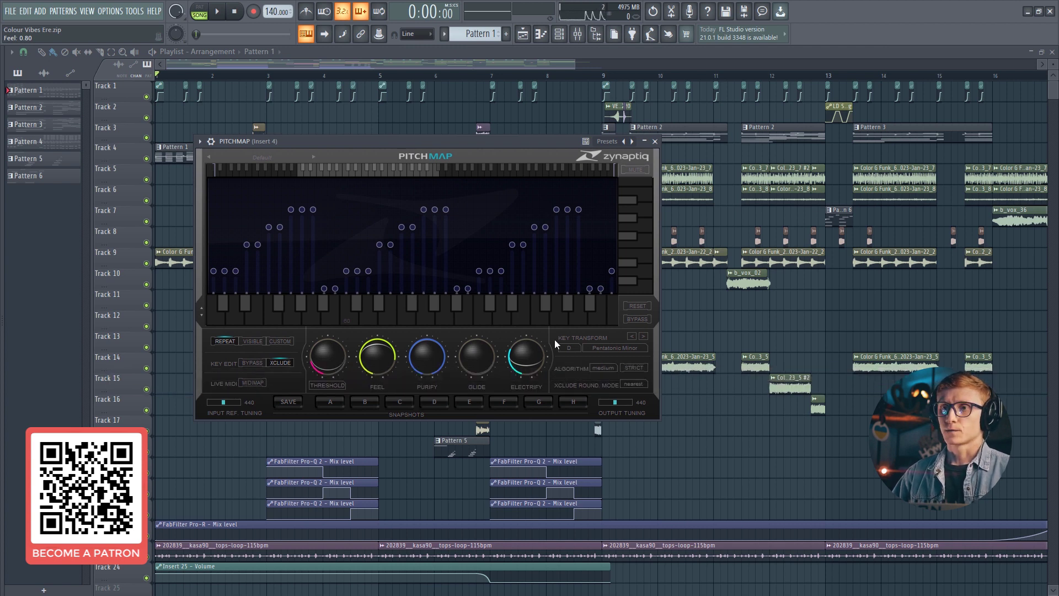
Leave the scale on Pentatonic Minor and turn on PitchMap's MIDIMAP live mapping.
left_click(602, 350)
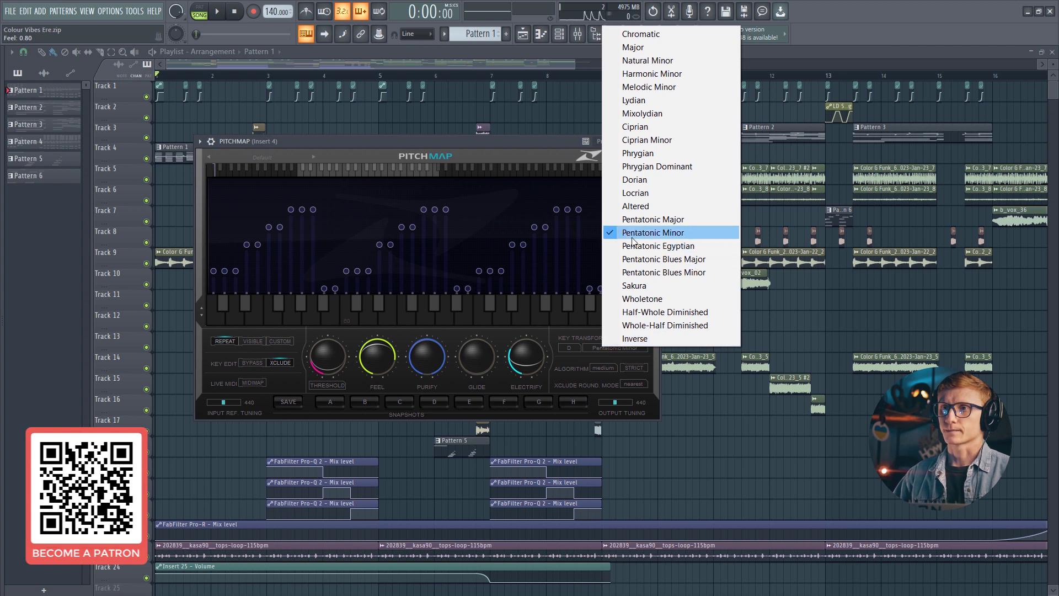
left_click(544, 142)
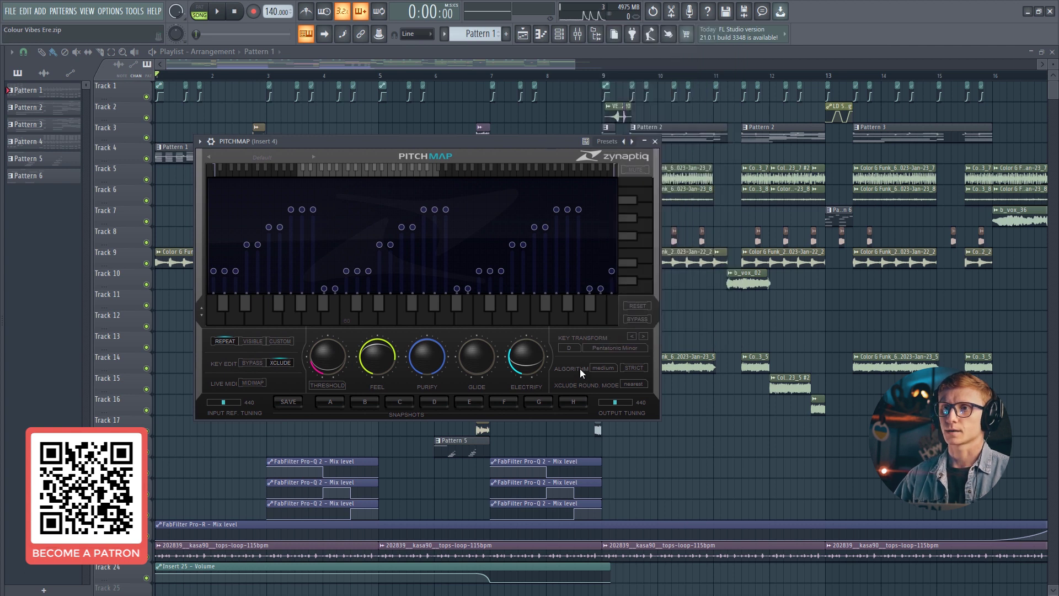
left_click(254, 382)
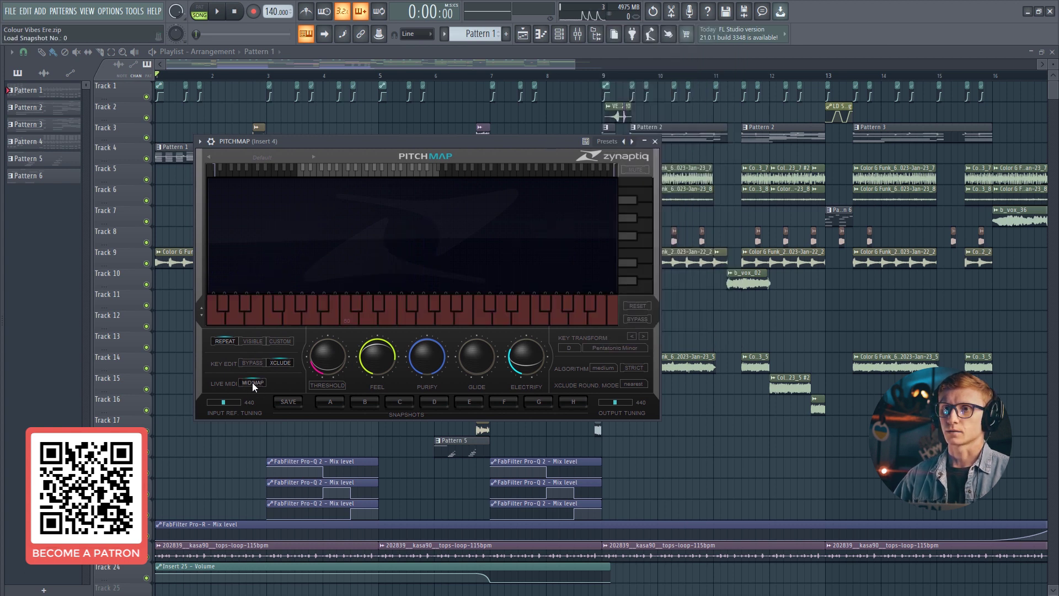
Close PitchMap, view Insert 7 in the mixer, and audition the song twice.
key("Escape")
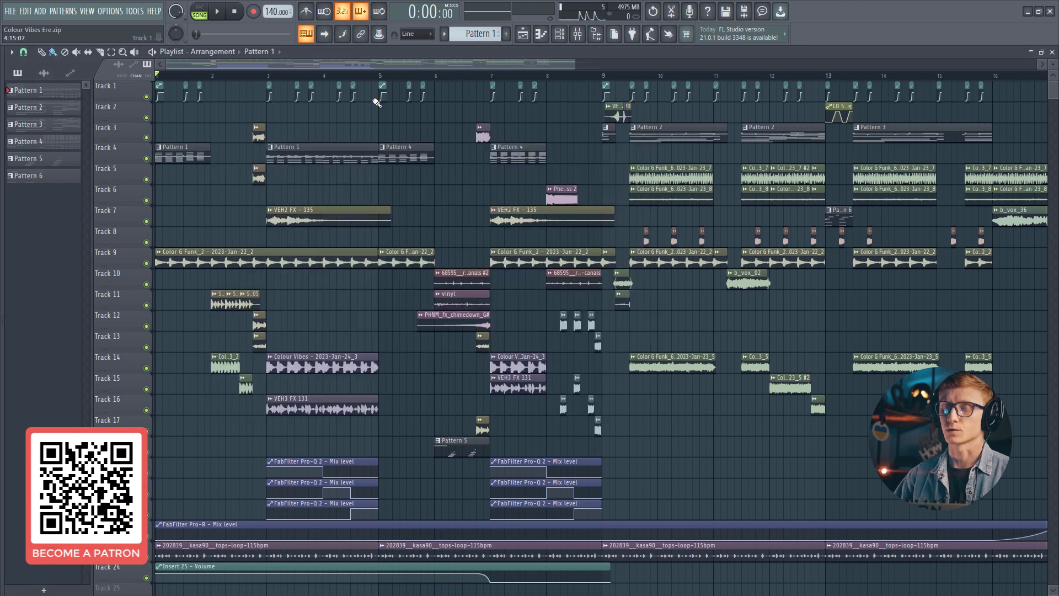
left_click(577, 34)
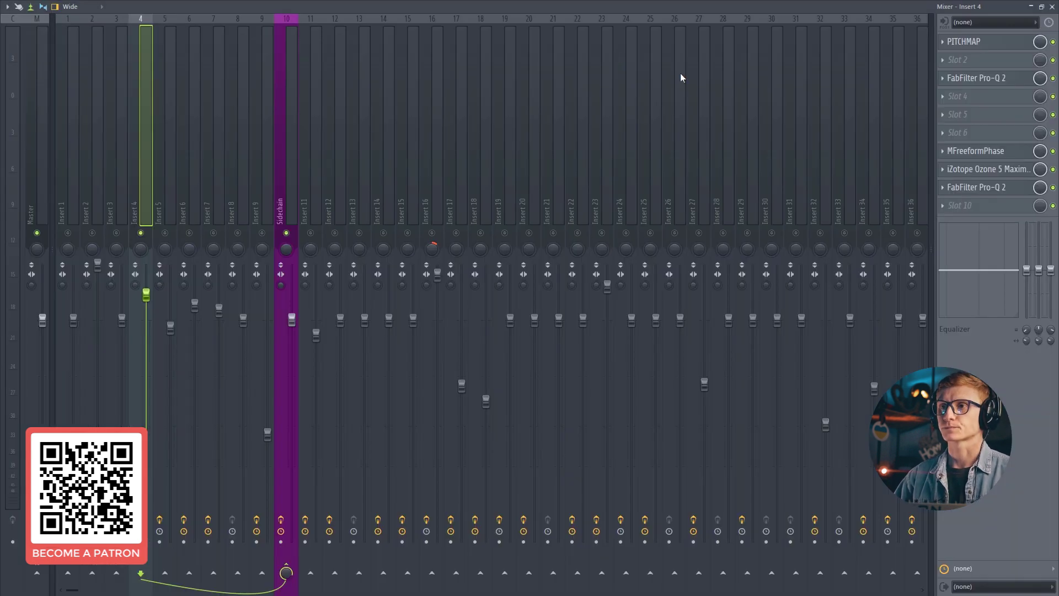
left_click(222, 120)
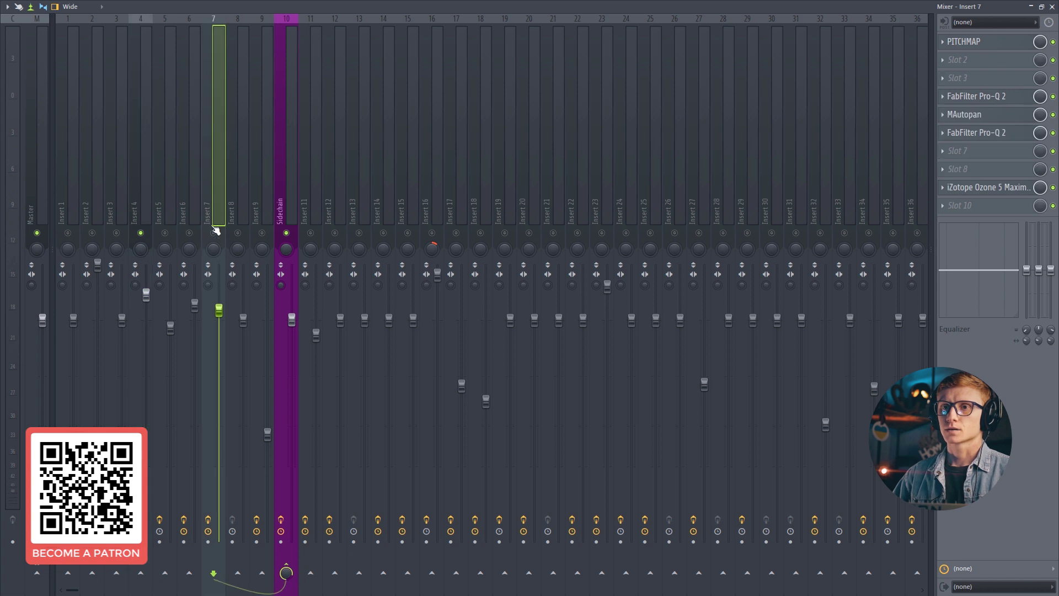
left_click(1052, 7)
key("space")
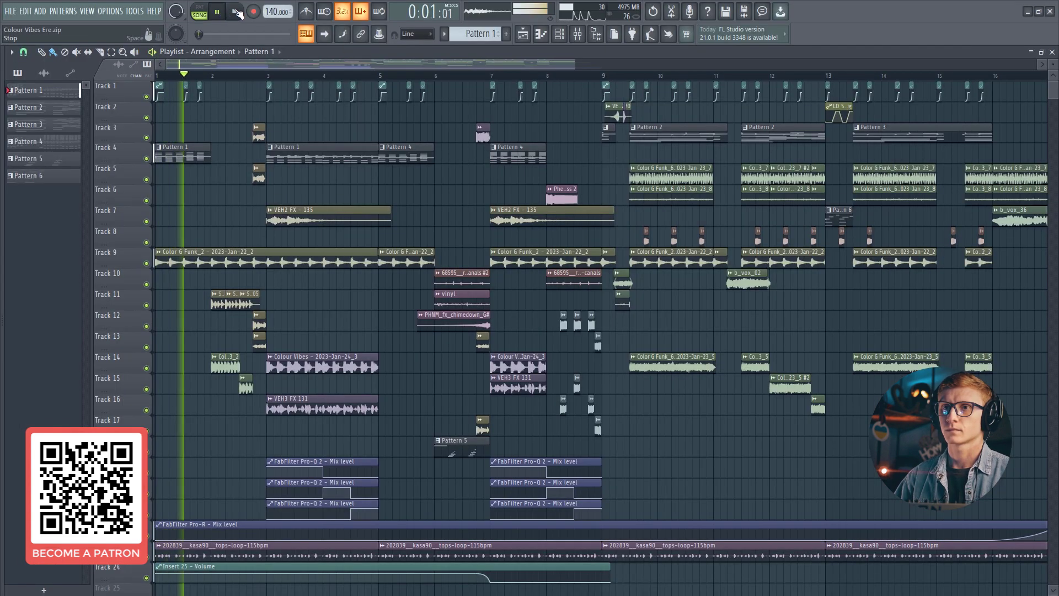
left_click(236, 12)
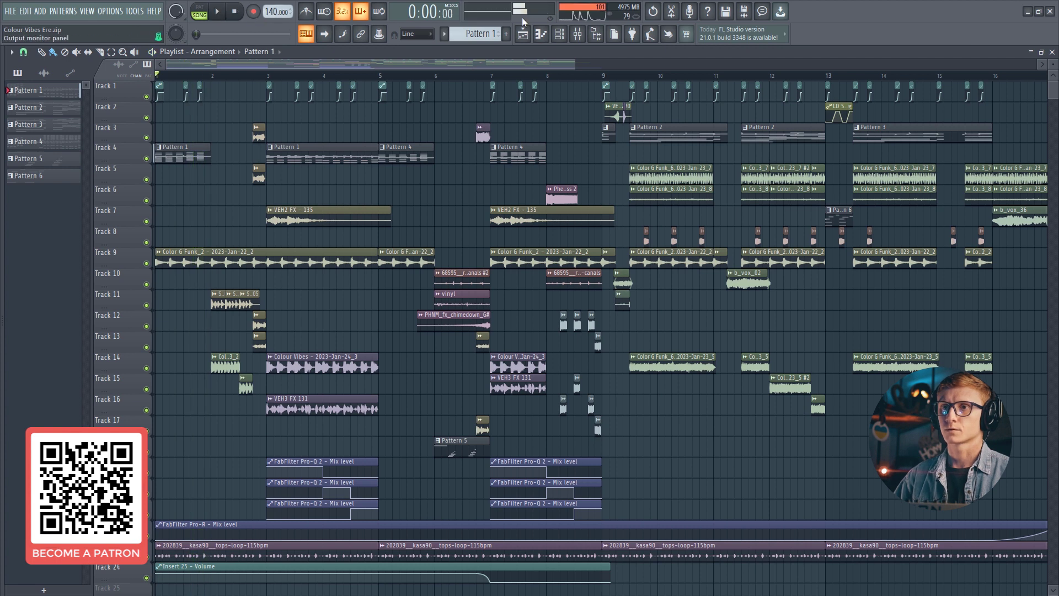
left_click(579, 34)
left_click(1051, 6)
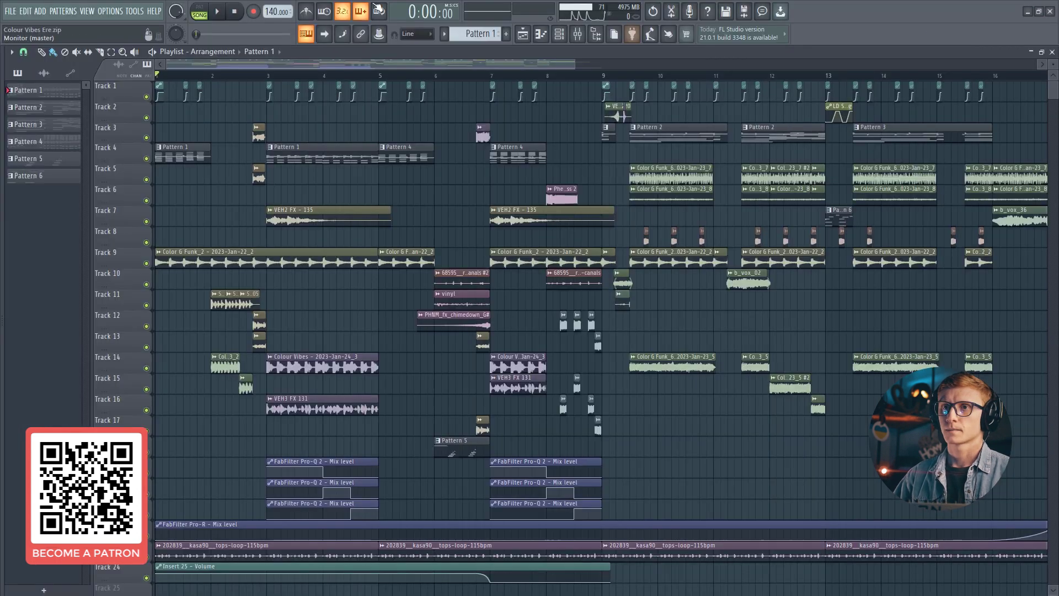
key("space")
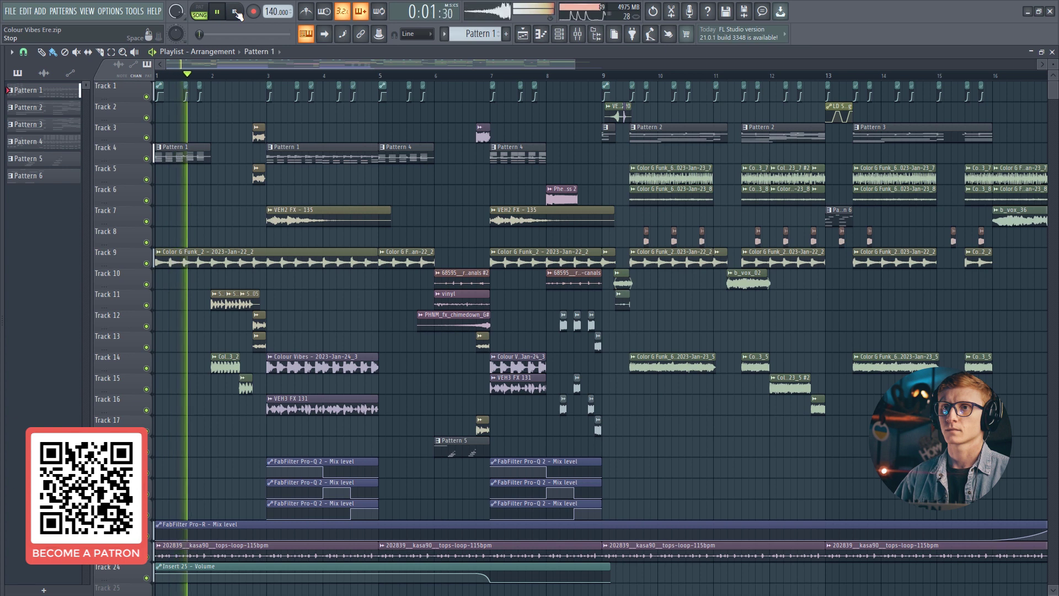
left_click(236, 12)
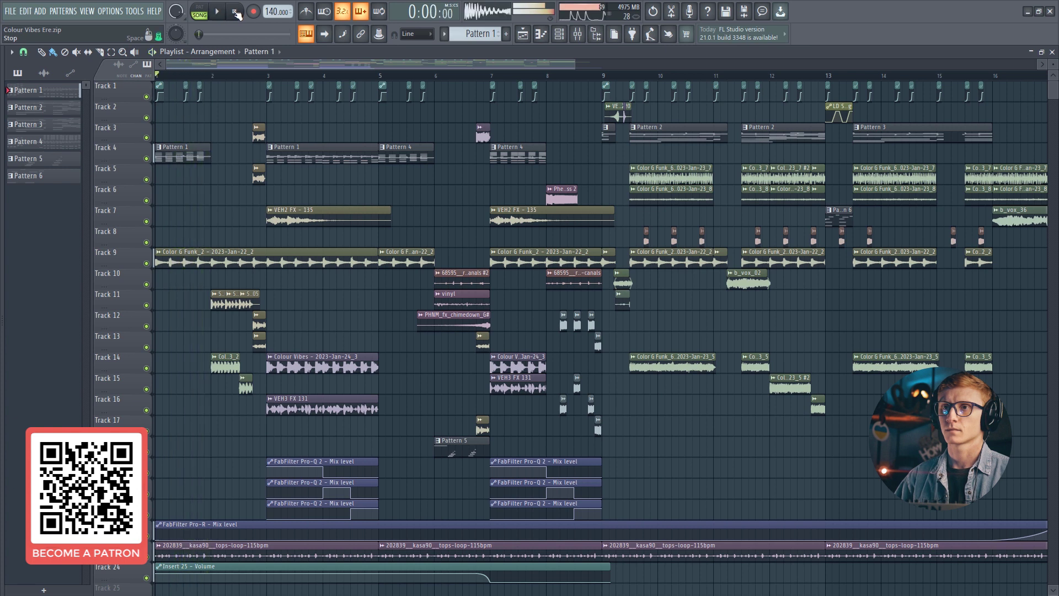
Review the PITCHMAP plugin on Insert 7 and return to the mixer.
left_click(577, 34)
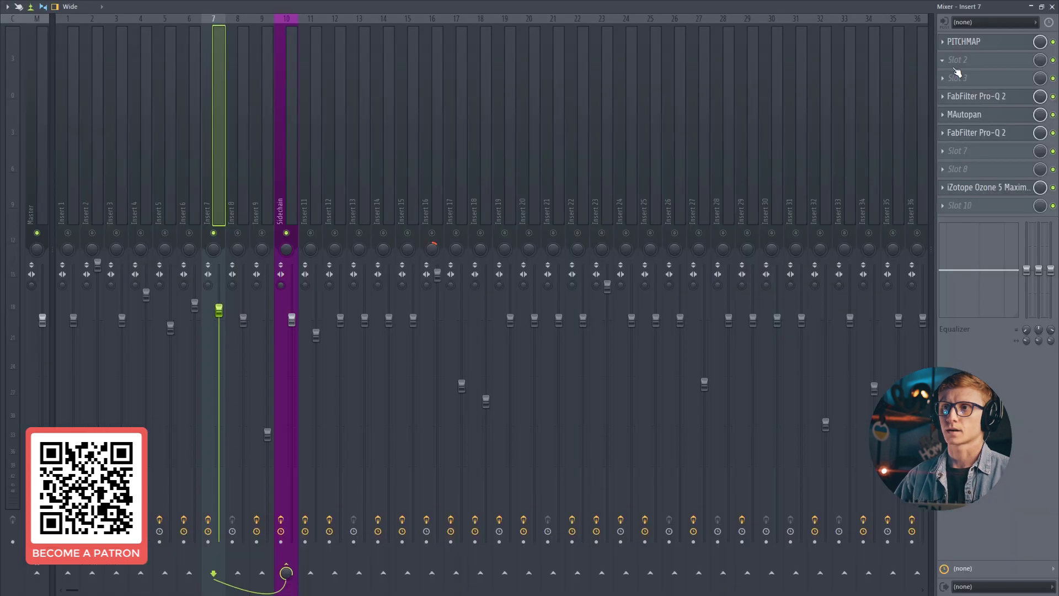
left_click(1052, 6)
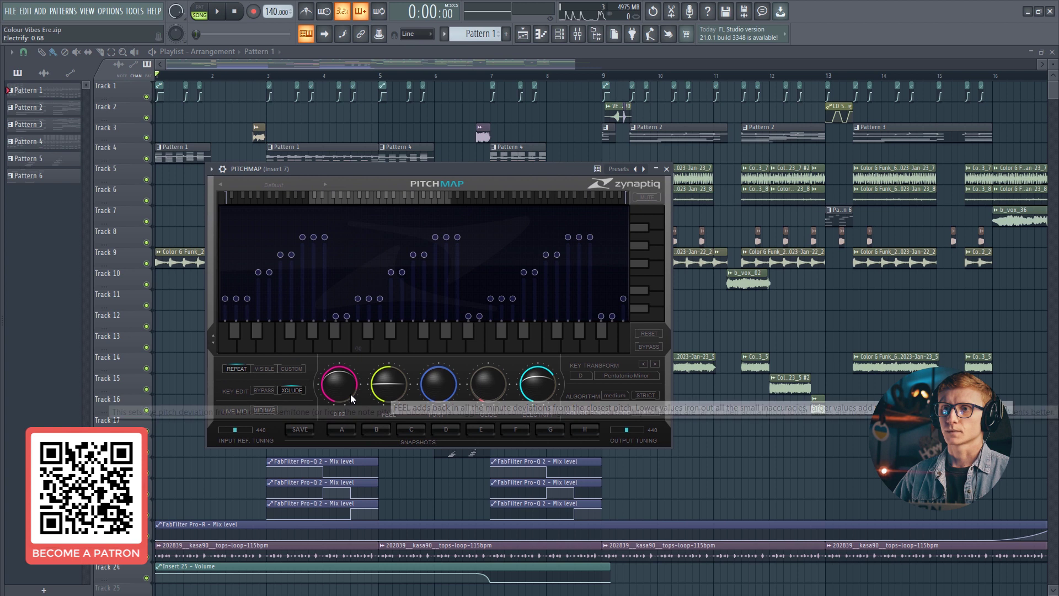
left_click(666, 169)
left_click(578, 33)
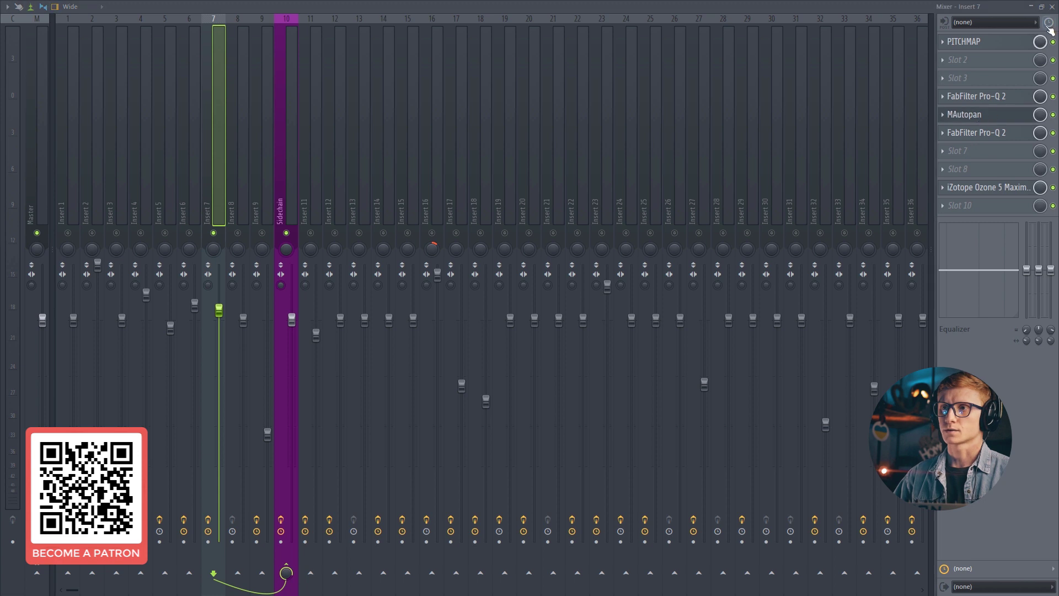
Review MAutopan on Insert 7, then select Insert 4 and close the mixer.
left_click(1052, 6)
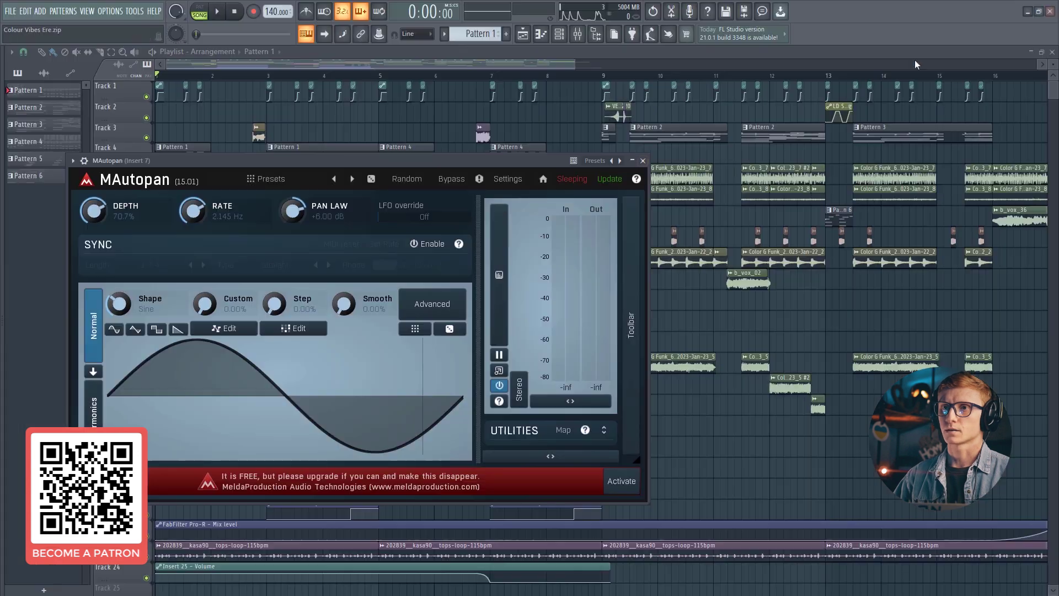
left_click(643, 160)
left_click(578, 35)
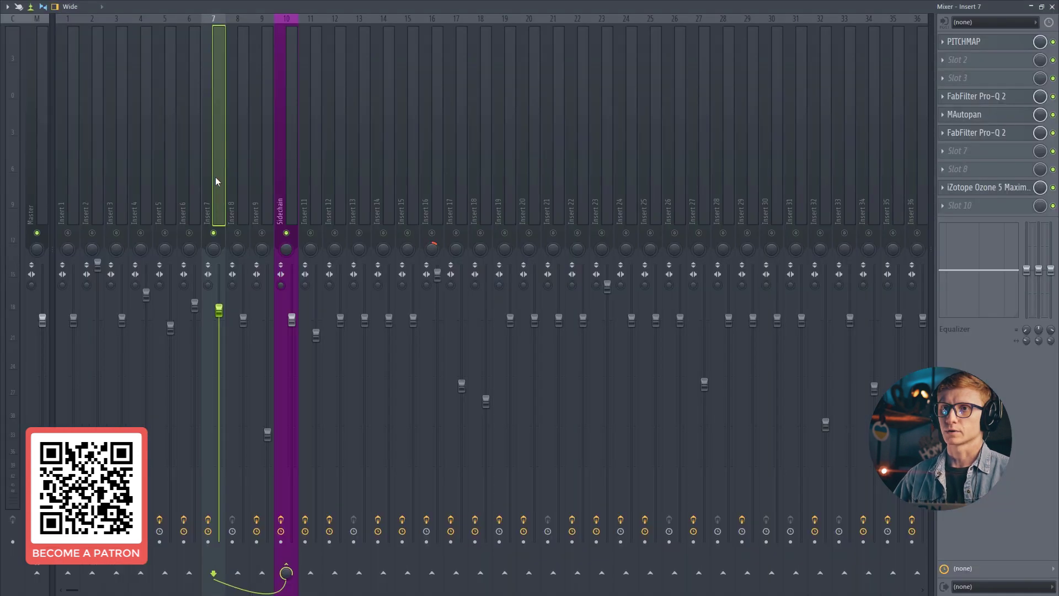
left_click(142, 213)
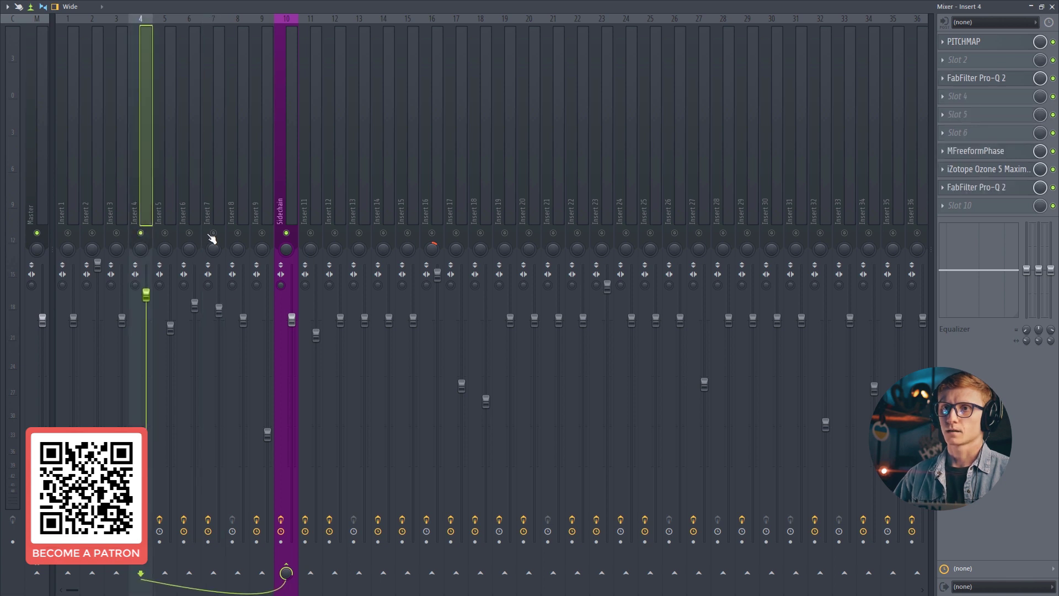
left_click(1052, 7)
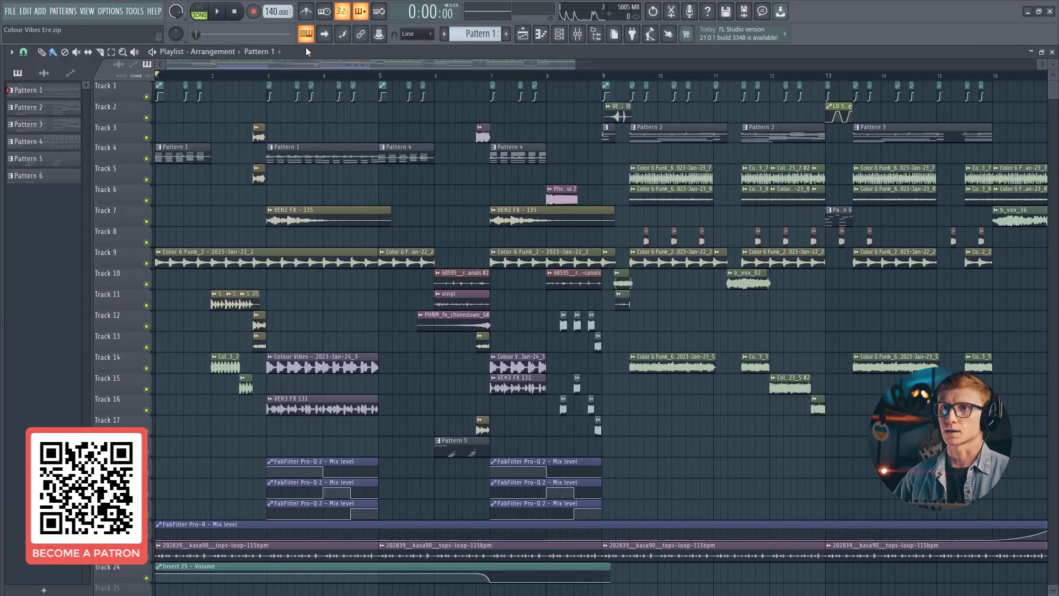
Play the song, toggle the mixer with F9, and stop back at the start.
left_click(216, 11)
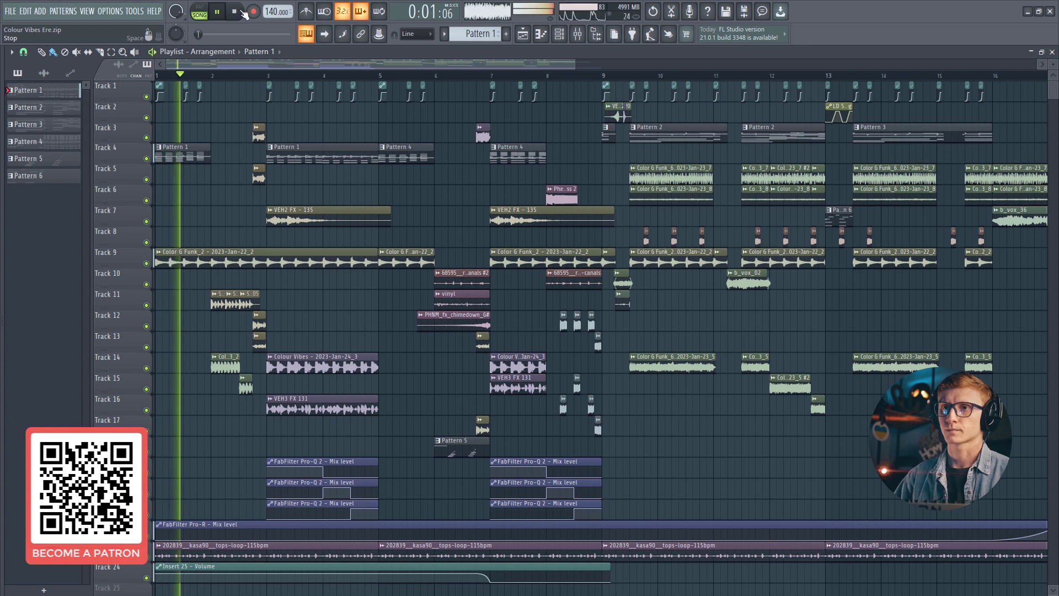
left_click(577, 34)
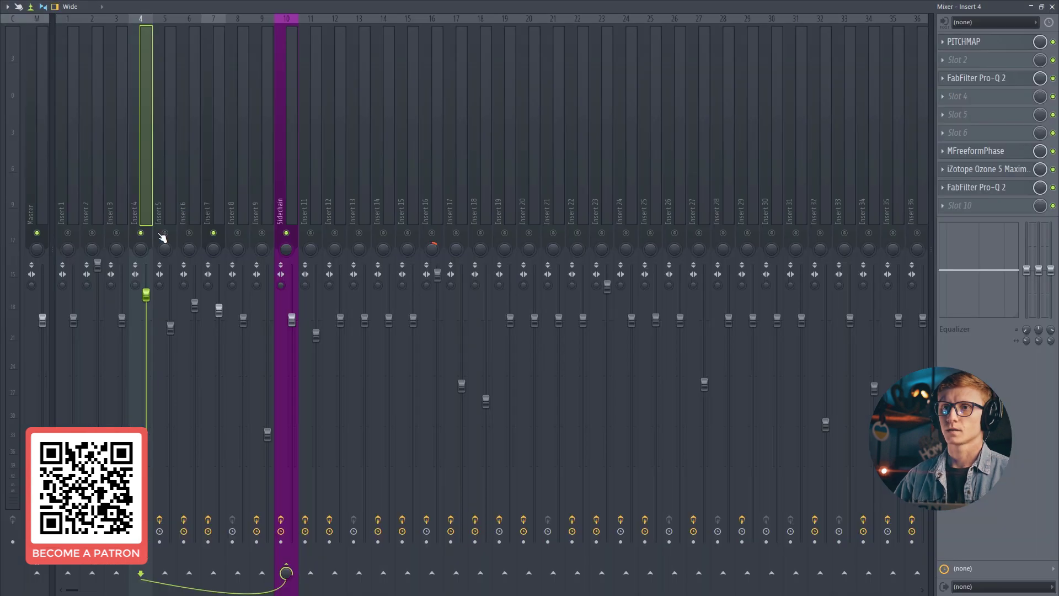
key("F9")
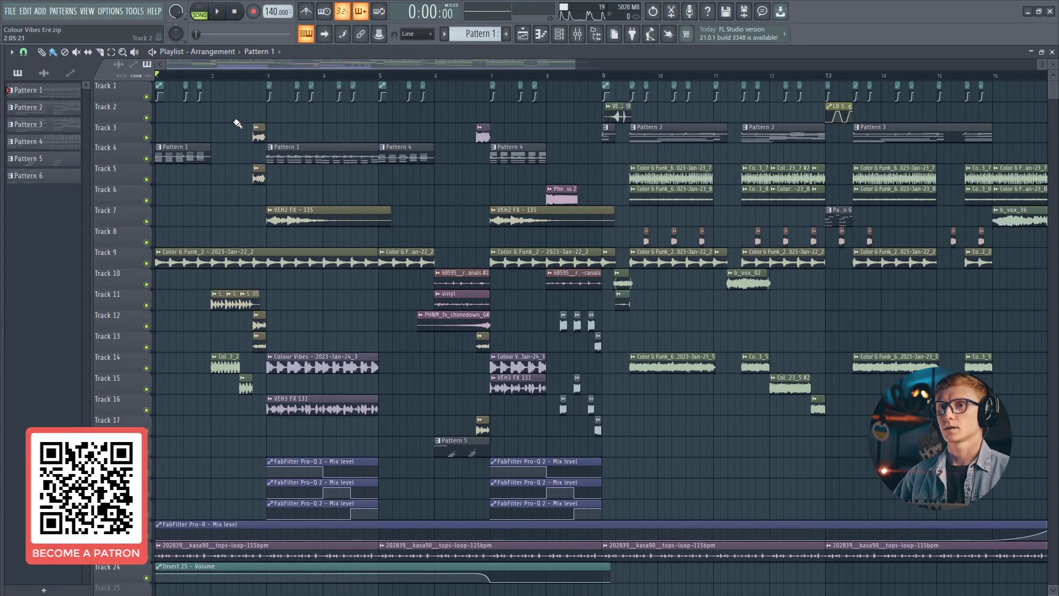
left_click(218, 13)
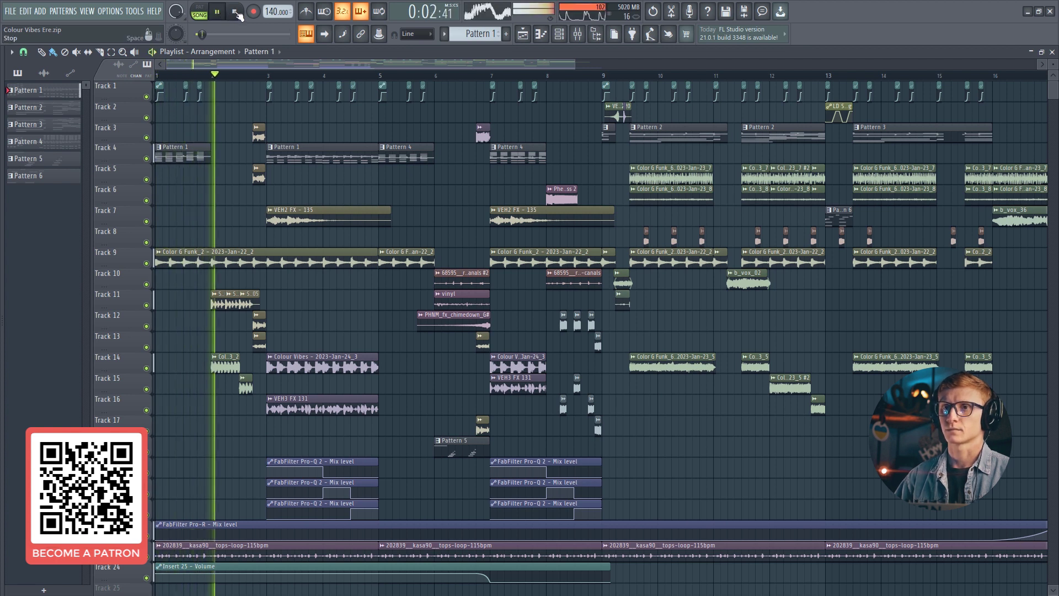
left_click(236, 12)
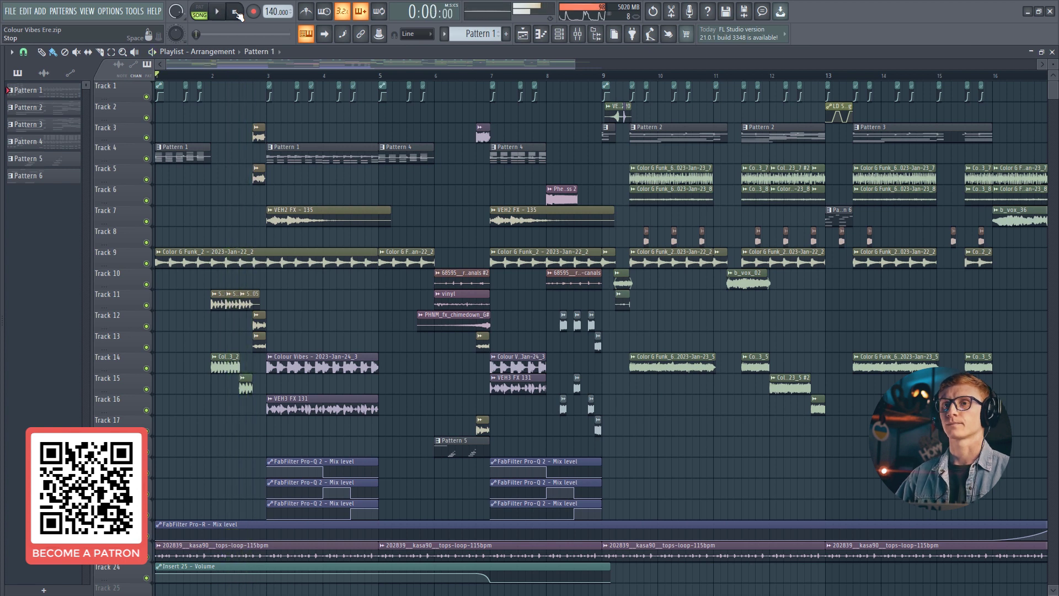
Zoom the playlist and set the song position to 0:03:42.
scroll(298, 142, "down", 4)
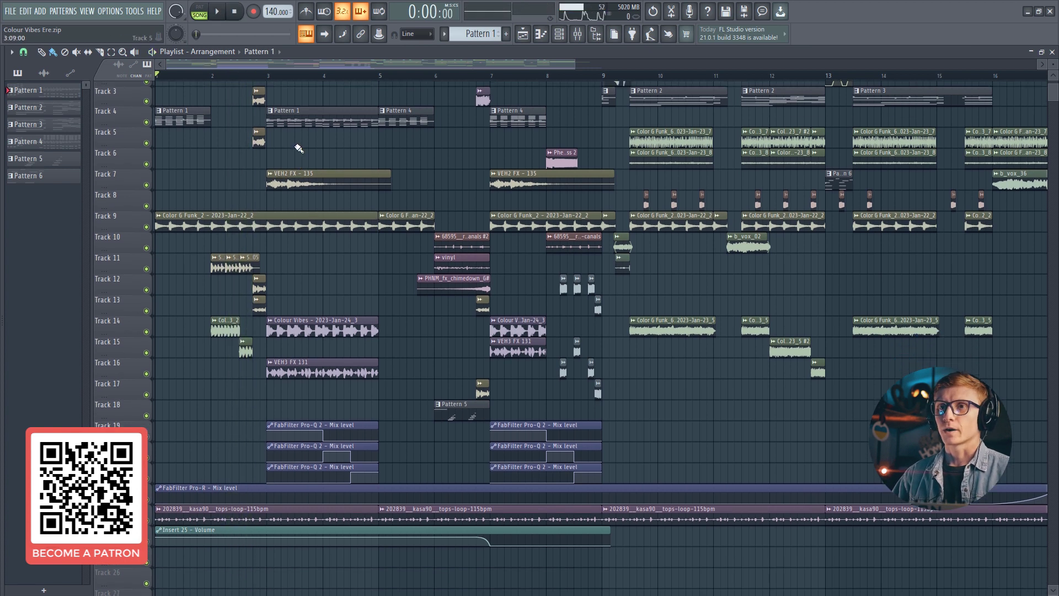
scroll(317, 81, "up", 2)
scroll(317, 81, "up", 2)
left_click(197, 76)
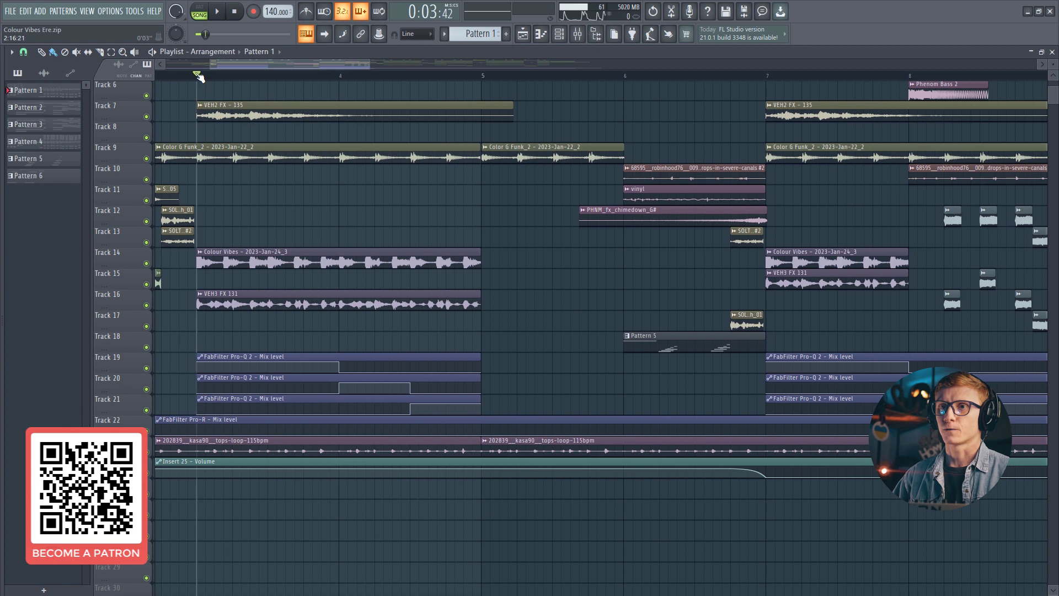
scroll(282, 159, "up", 1)
scroll(284, 161, "up", 3)
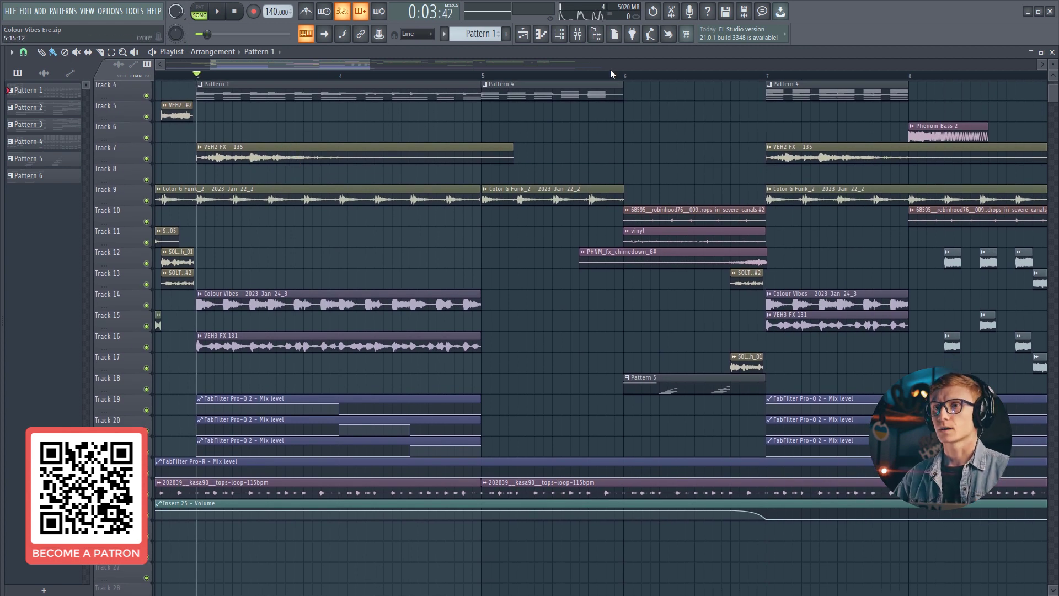
Open the Pro-Q 2 on the Colour Vibes insert in the mixer.
left_click(577, 34)
left_click(287, 150)
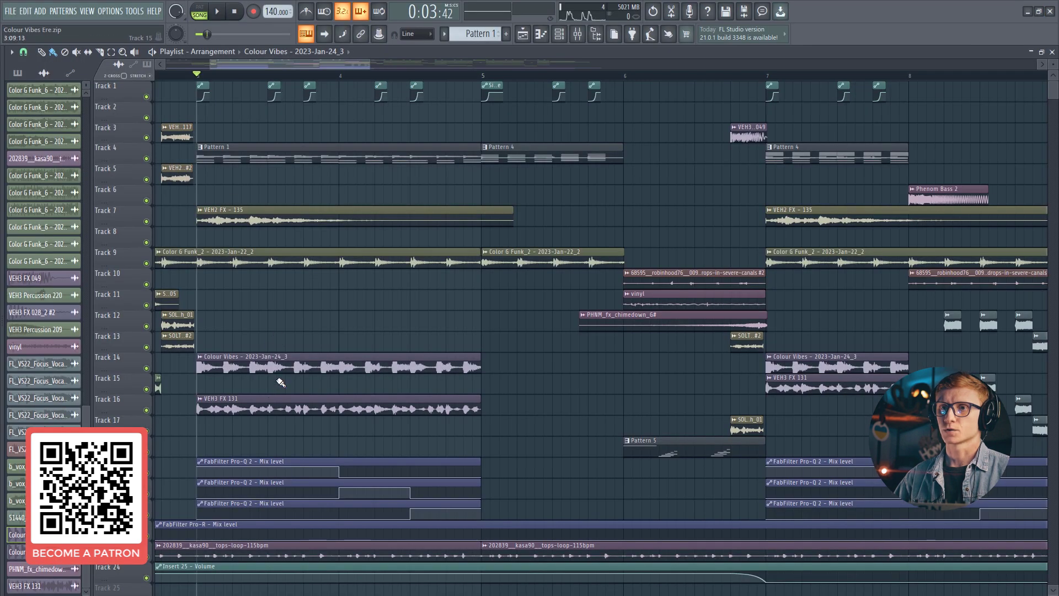
left_click(281, 364)
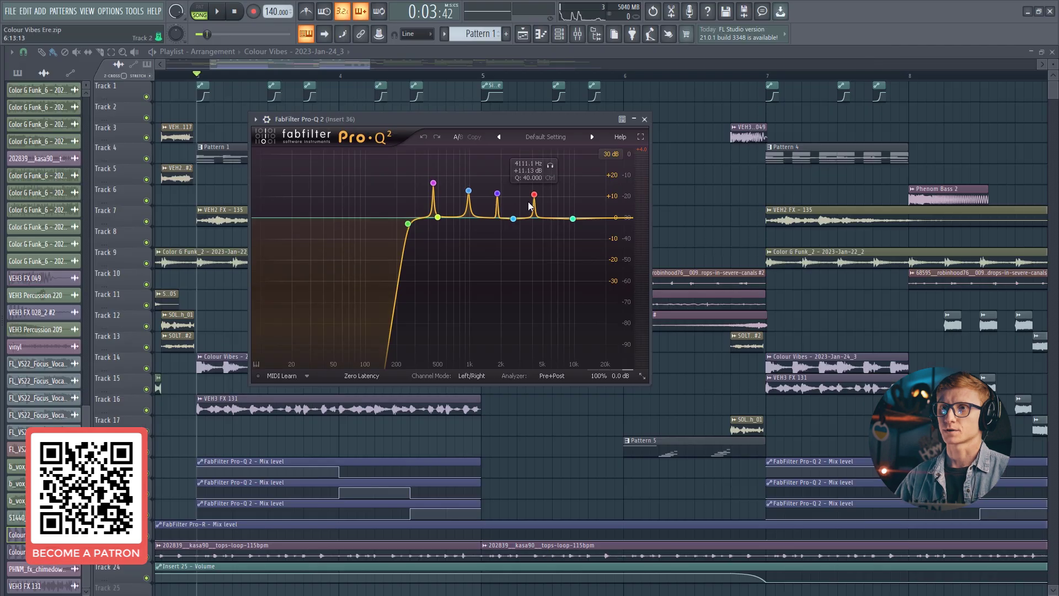
Close the Pro-Q 2 and check Insert 36's effect slots via a slot's options menu.
left_click(646, 121)
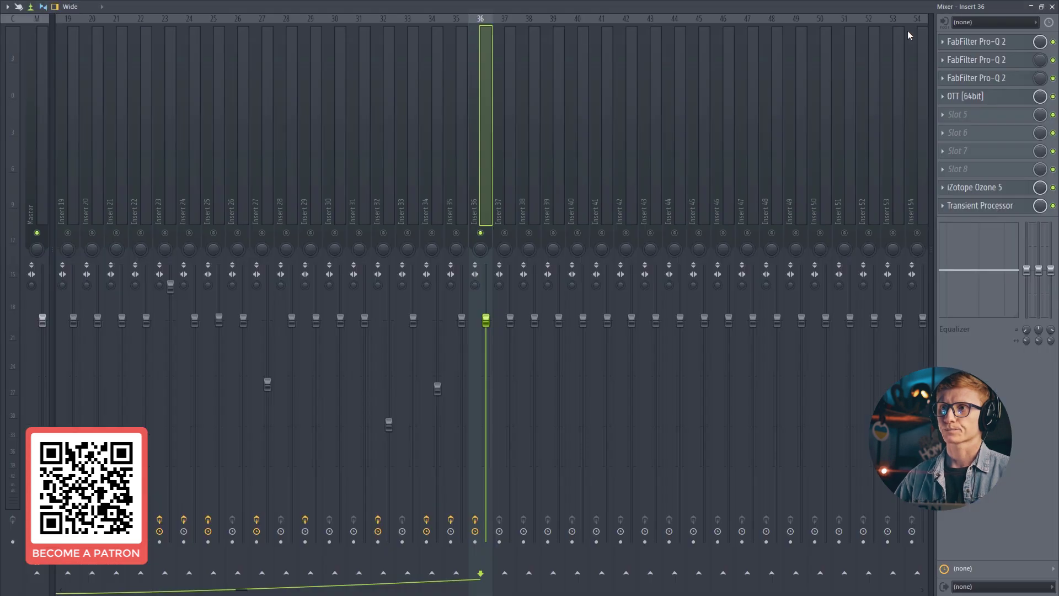
right_click(1054, 42)
left_click(1054, 42)
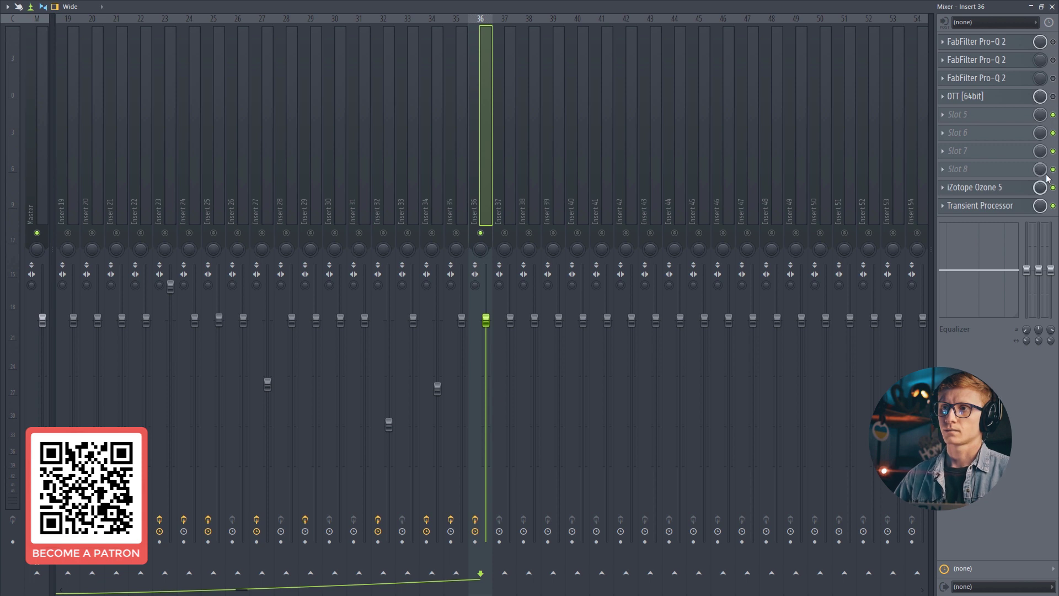
Open the Colour Vibes channel settings and reset its time-stretch pitch to default.
left_click(1051, 7)
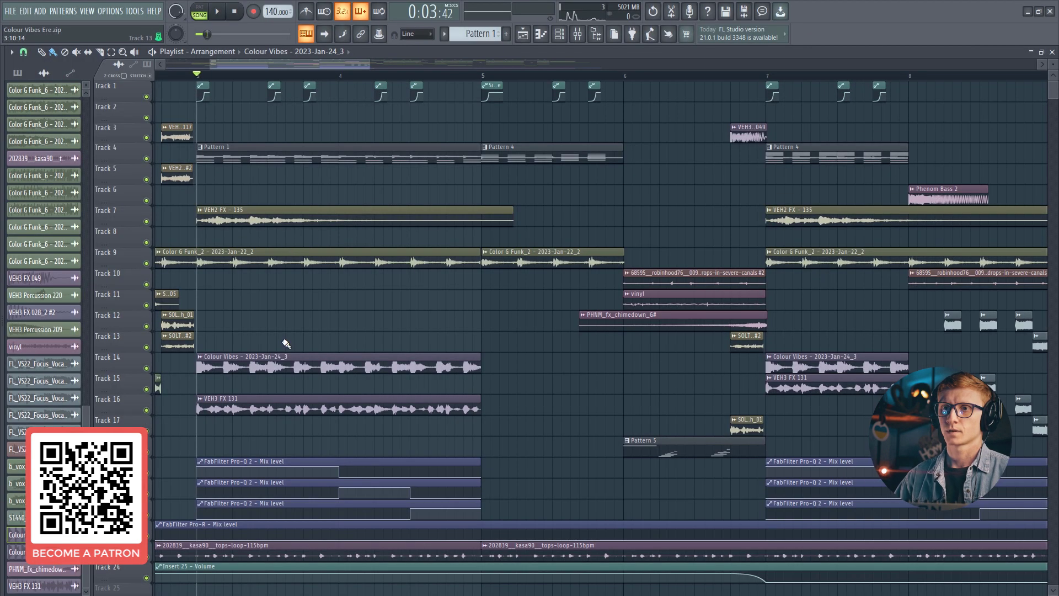
double_click(286, 360)
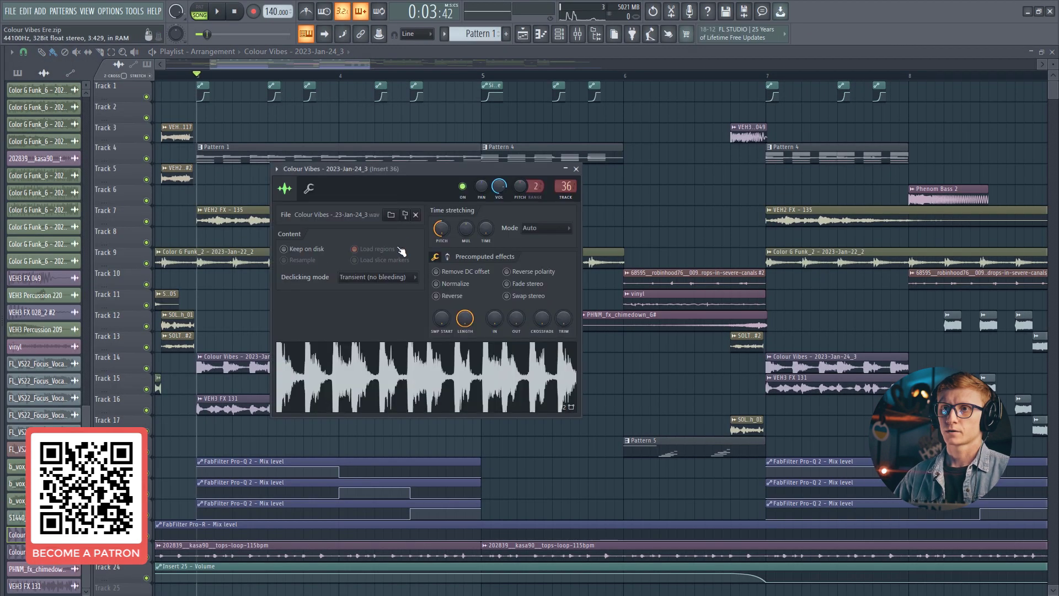
right_click(451, 229)
left_click(458, 234)
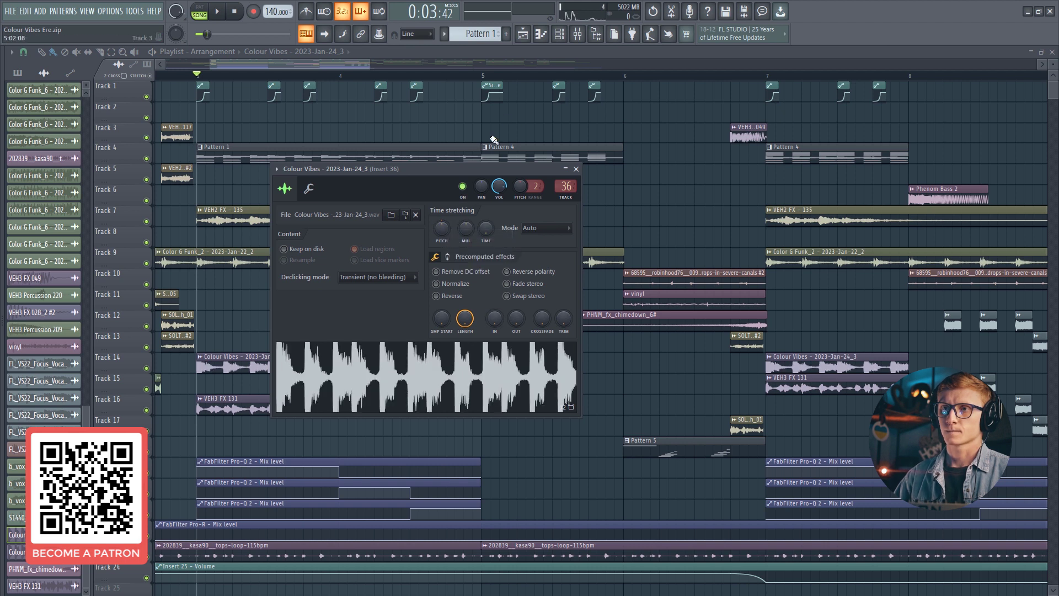
left_click_drag(398, 169, 384, 164)
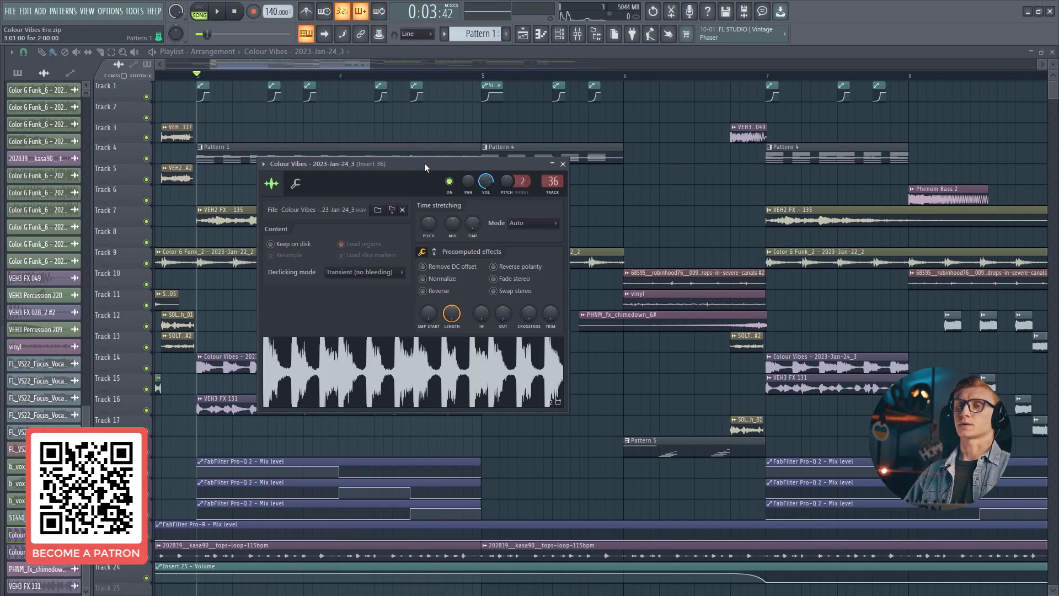
Audition from 0:03:42, close the sample settings, and stop back at 0:03:42.
key("space")
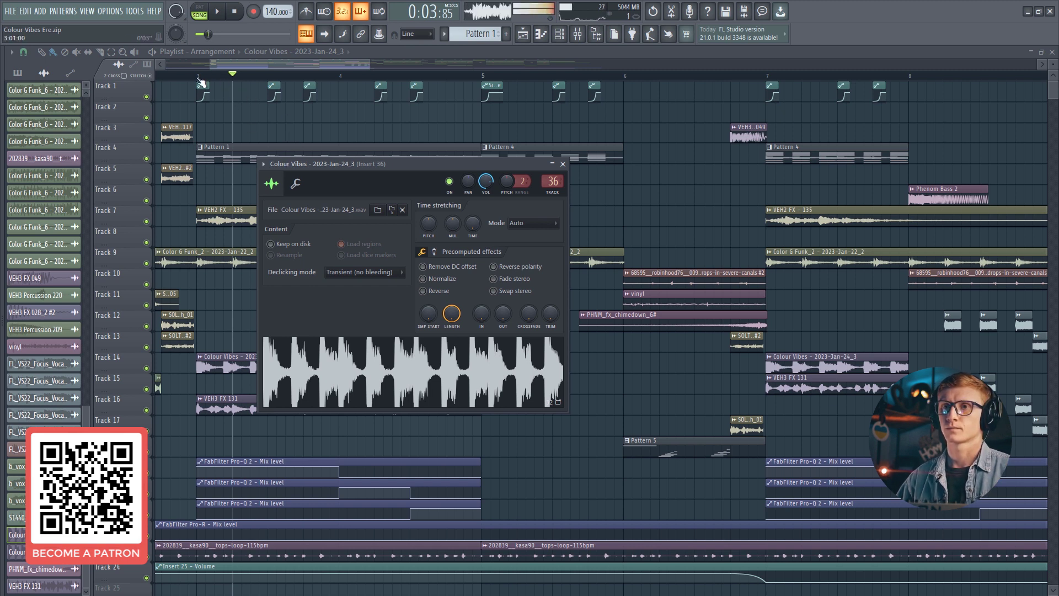
key("space")
left_click(563, 164)
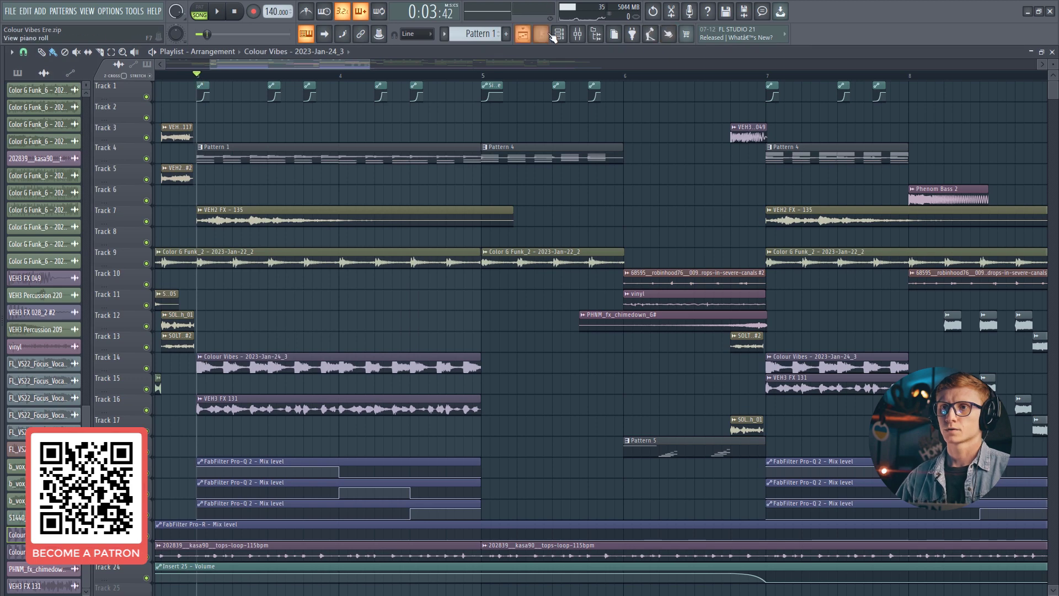
left_click(578, 33)
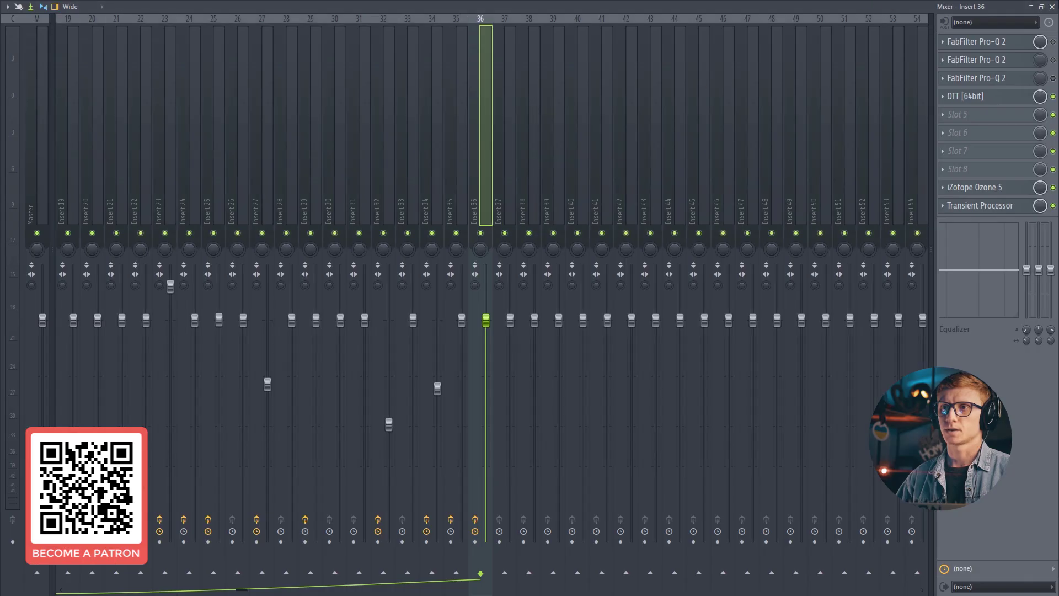
left_click(1051, 6)
left_click(221, 12)
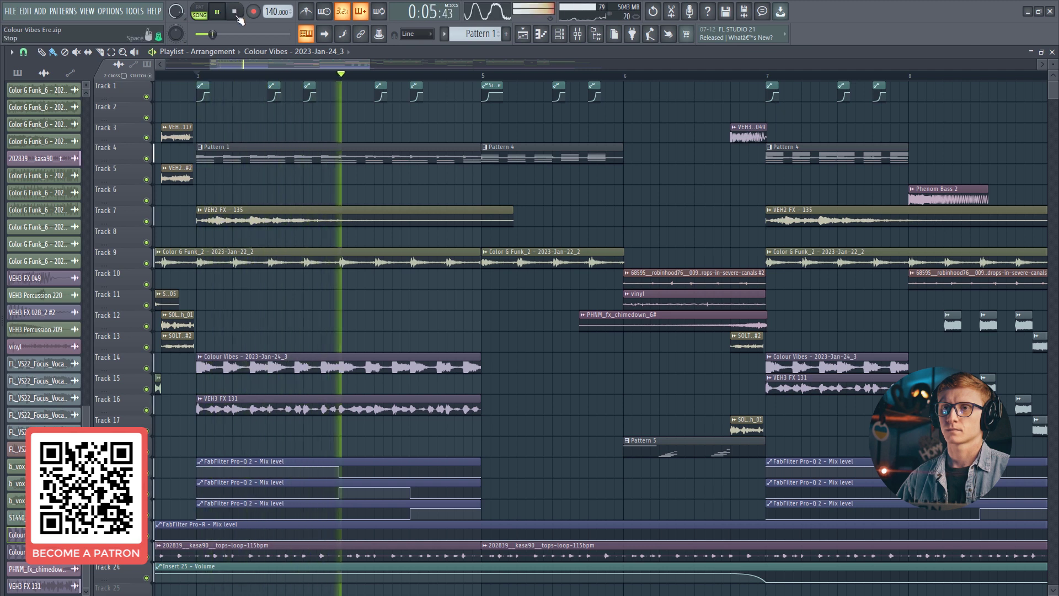
left_click(236, 12)
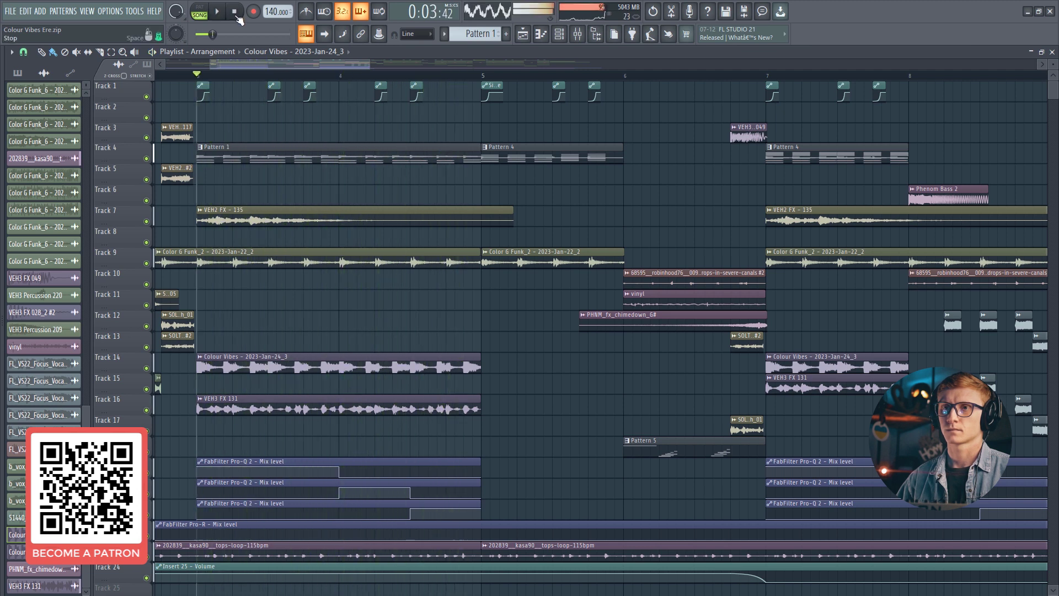
Check the Track 14 Colour Vibes clip settings, then bring Insert 36's Pro-Q 2 back over the playlist.
double_click(273, 367)
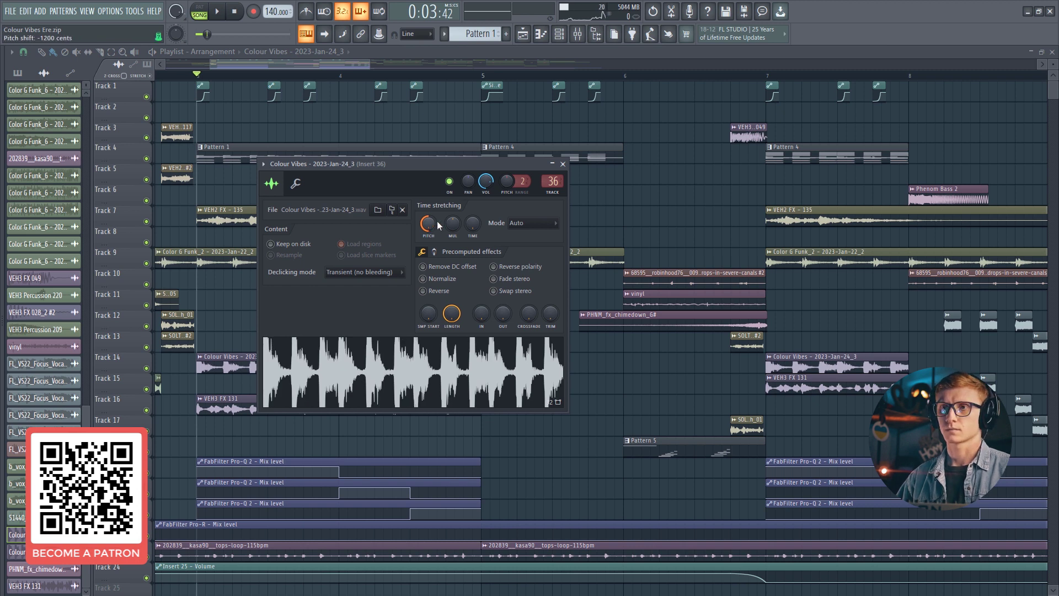
left_click(228, 80)
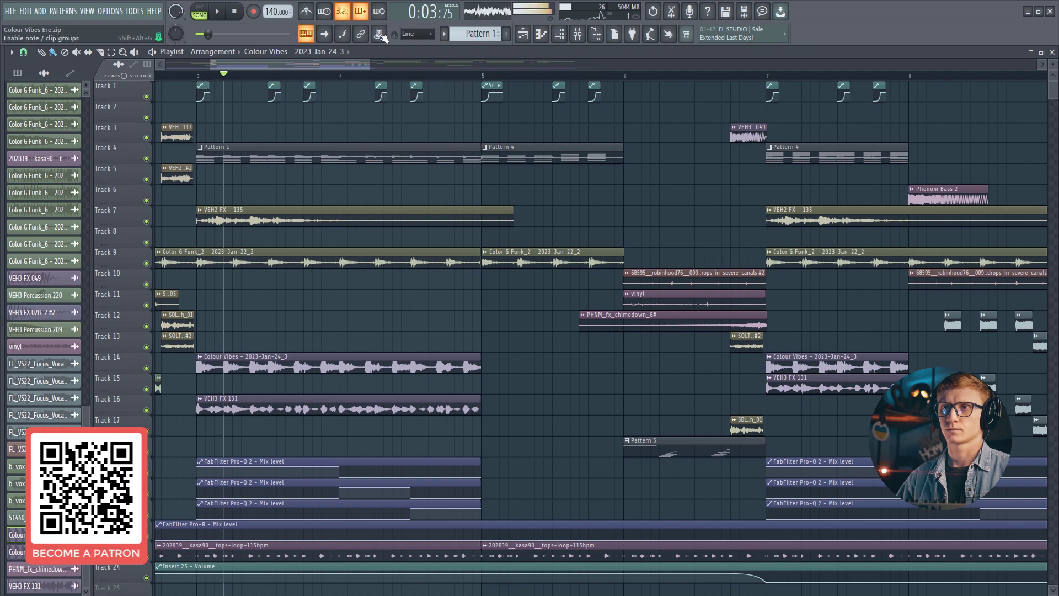
left_click(577, 34)
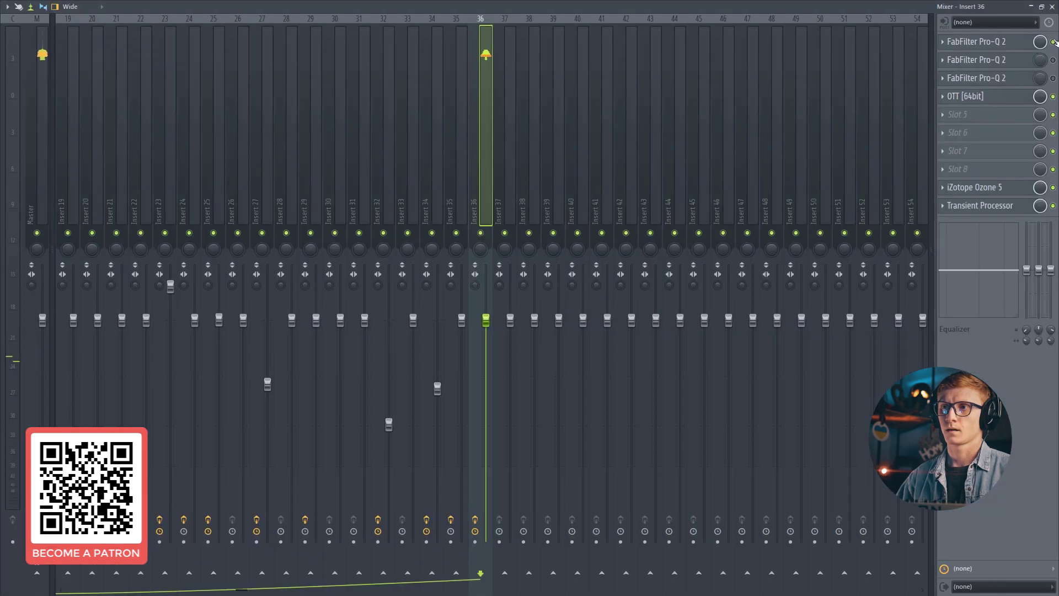
left_click(1052, 6)
left_click_drag(547, 127, 579, 145)
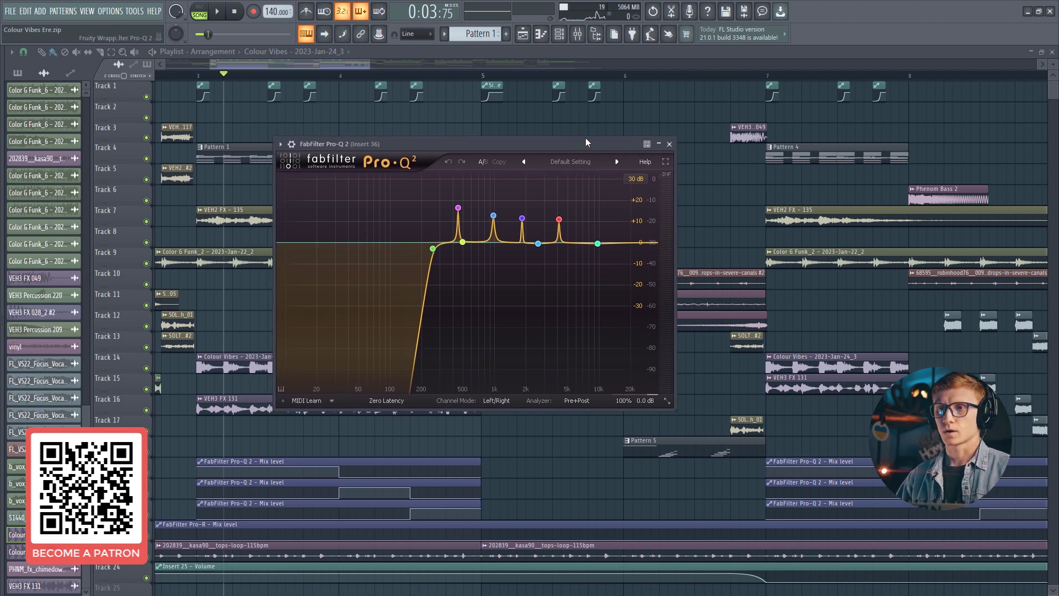
Enlarge the Pro-Q 2 window and shift the magenta band 3 peak lower in frequency.
left_click(673, 410)
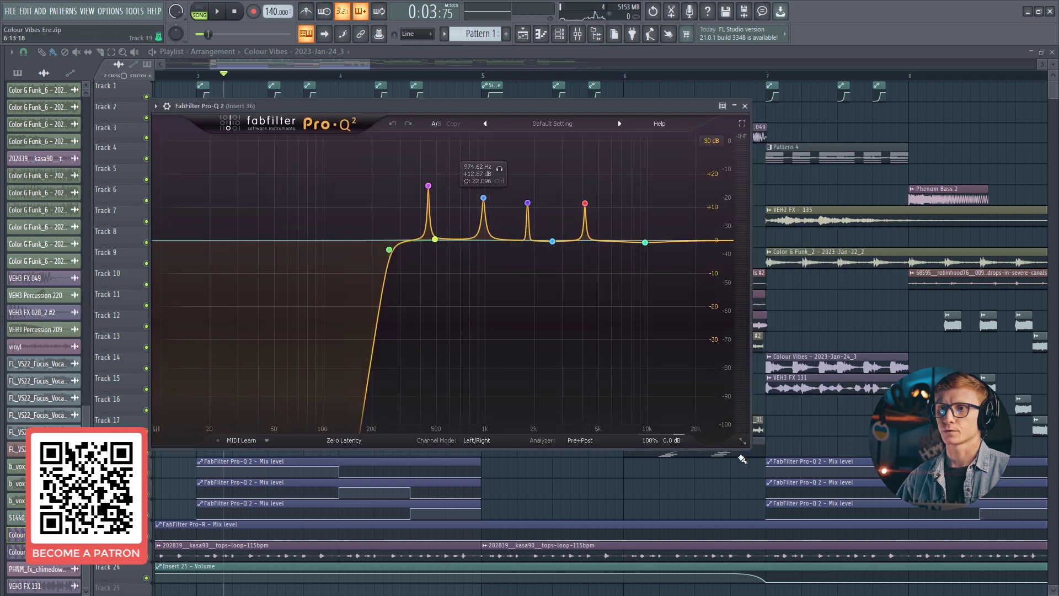
left_click_drag(748, 450, 859, 475)
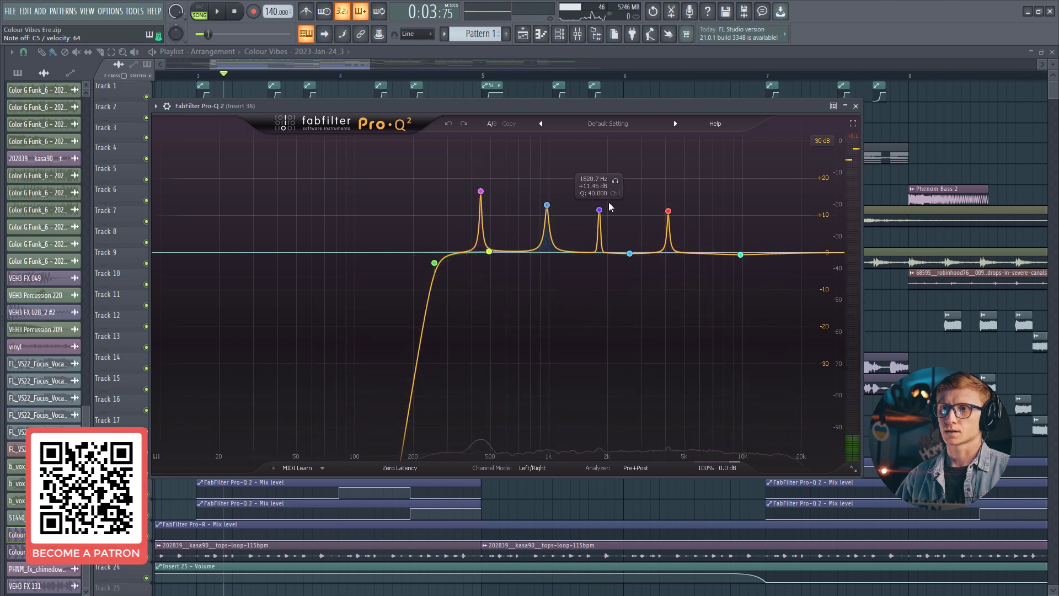
left_click(480, 192)
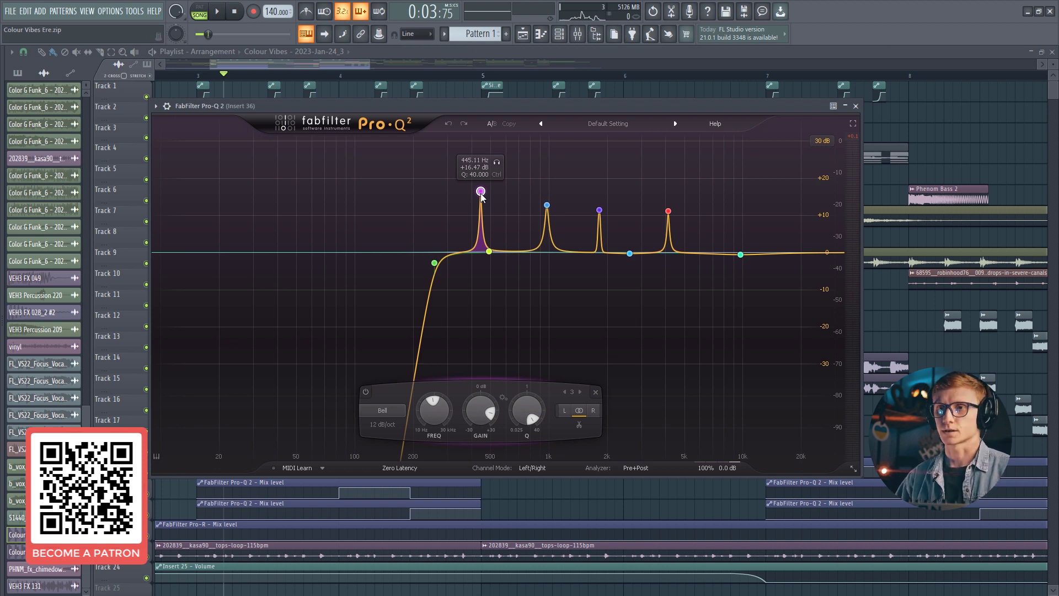
mouse_move(481, 192)
left_mouse_down()
mouse_move(464, 192)
mouse_move(524, 188)
mouse_move(538, 161)
mouse_move(437, 163)
mouse_move(474, 158)
mouse_move(483, 202)
left_mouse_up()
right_click(473, 160)
left_click(473, 161)
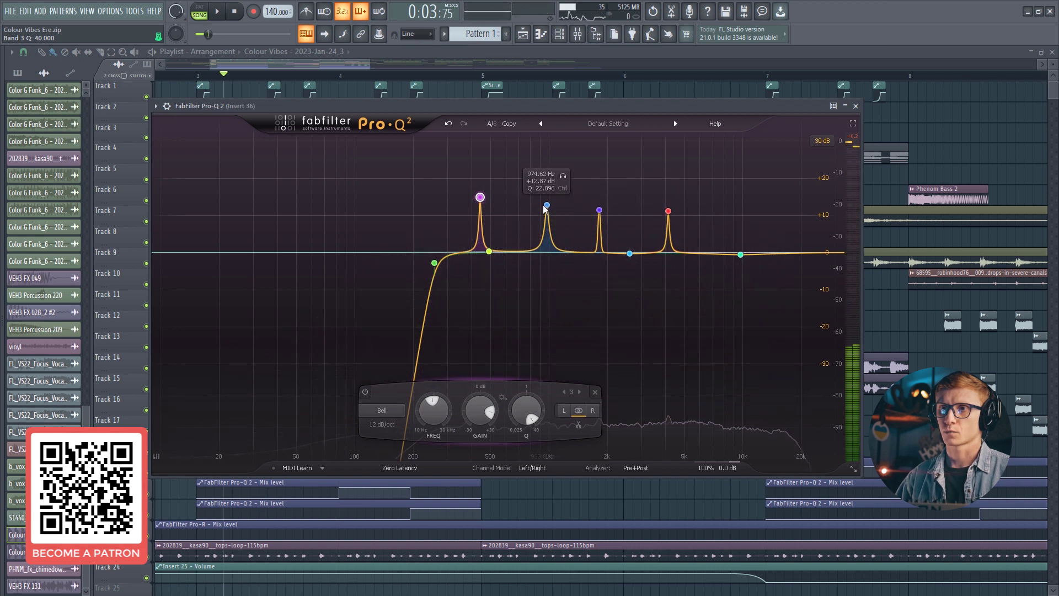
Retune the red band 4 peak to a new frequency and gain.
right_click(668, 213)
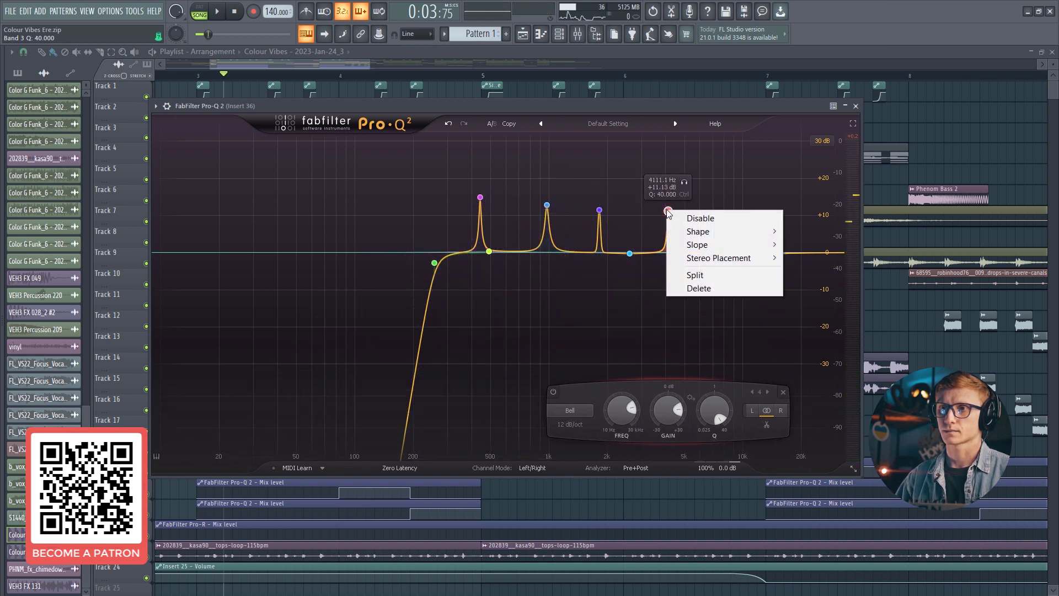
left_click(646, 187)
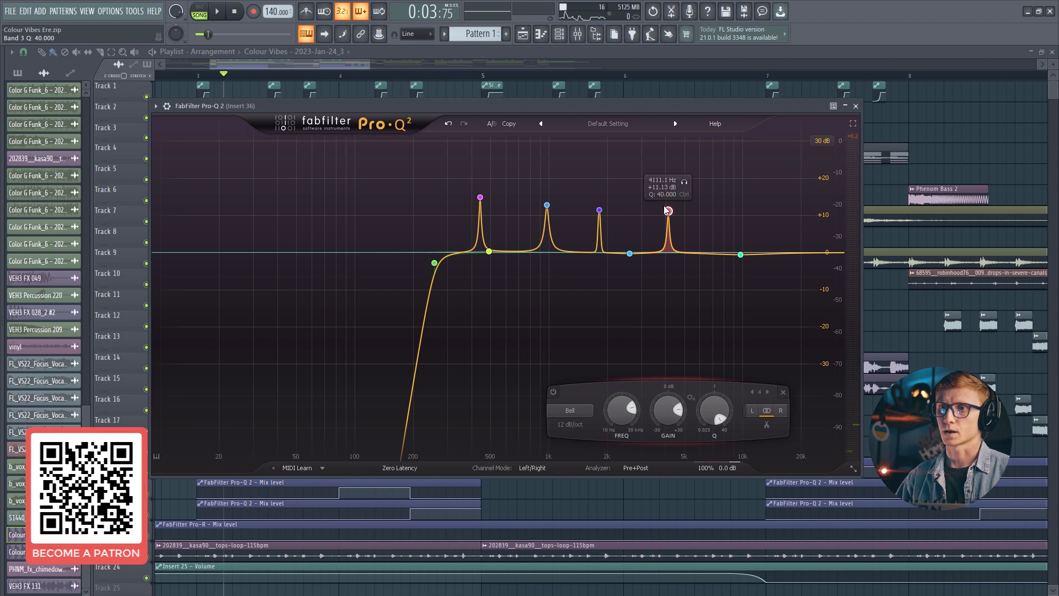
mouse_move(670, 215)
left_mouse_down()
mouse_move(645, 212)
mouse_move(627, 182)
mouse_move(709, 176)
mouse_move(653, 200)
mouse_move(669, 198)
mouse_move(671, 215)
left_mouse_up()
right_click(668, 223)
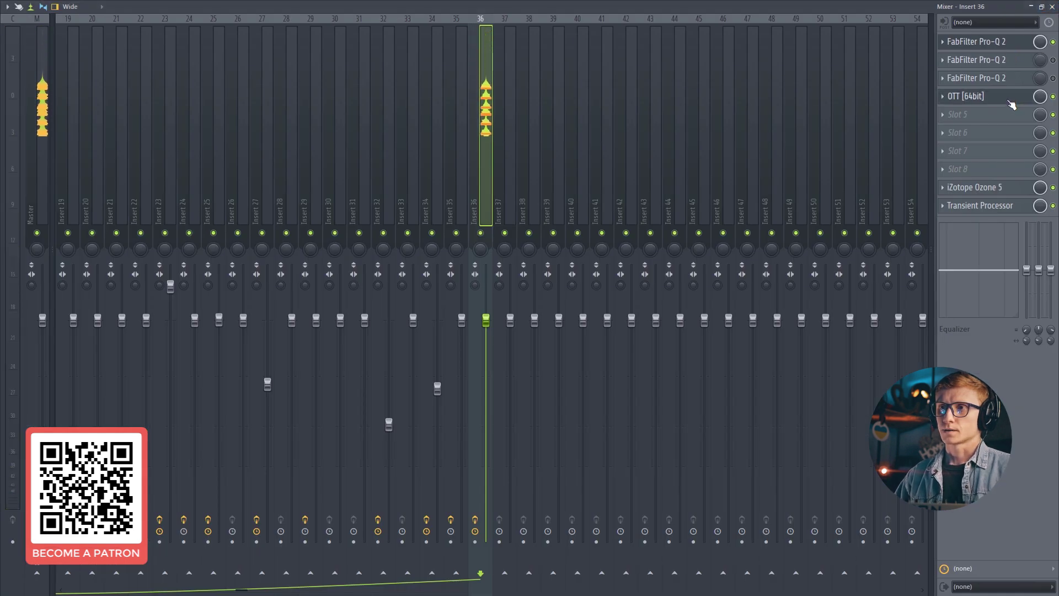
Inspect and close Insert 36's OTT, Ozone 5 and Transient Processor plugins in turn.
left_click(1051, 6)
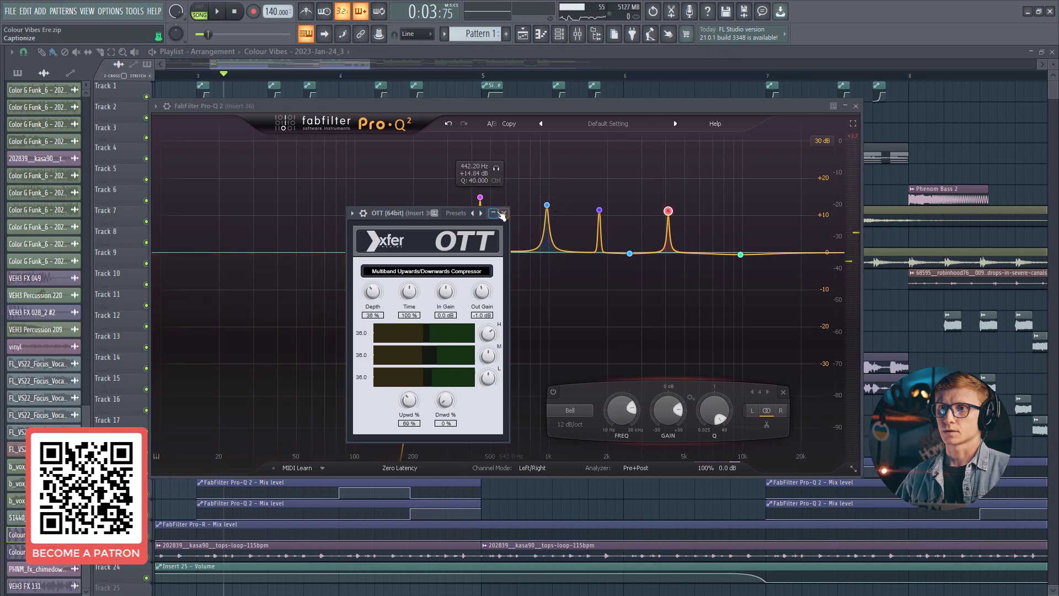
left_click(504, 213)
left_click(578, 34)
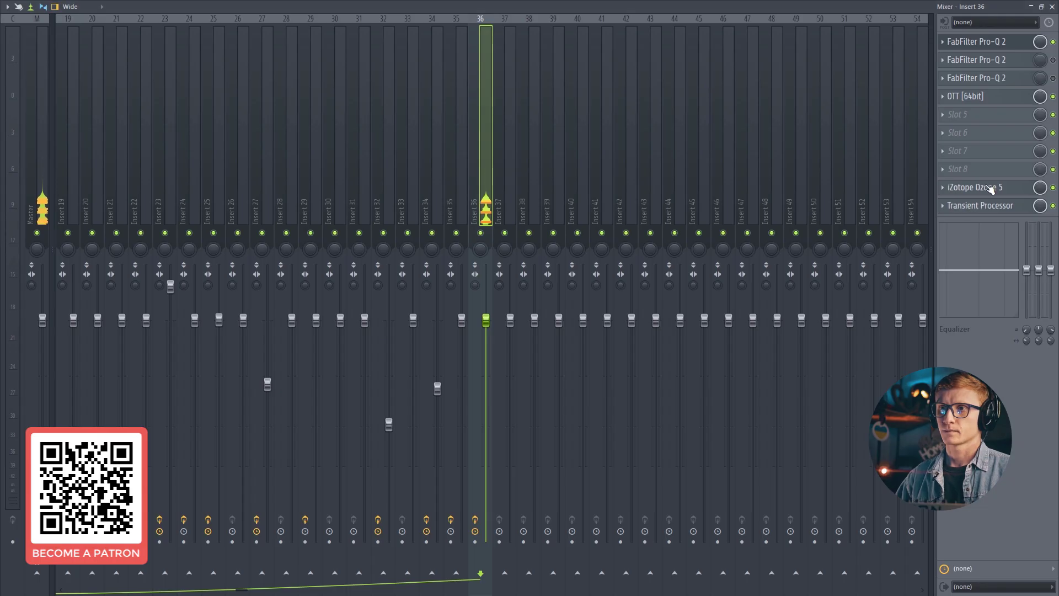
left_click(1052, 7)
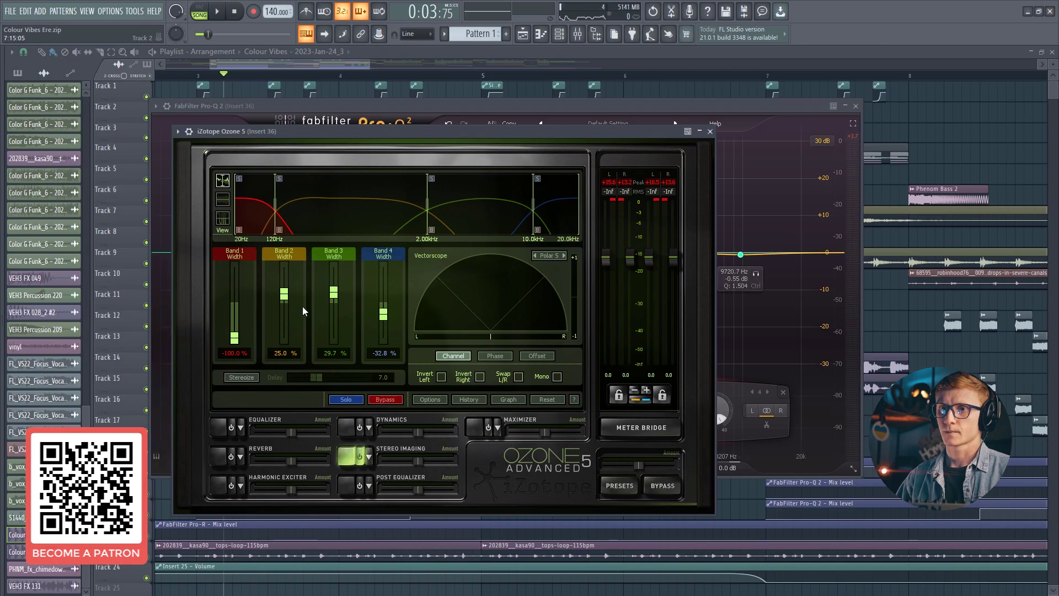
left_click(708, 132)
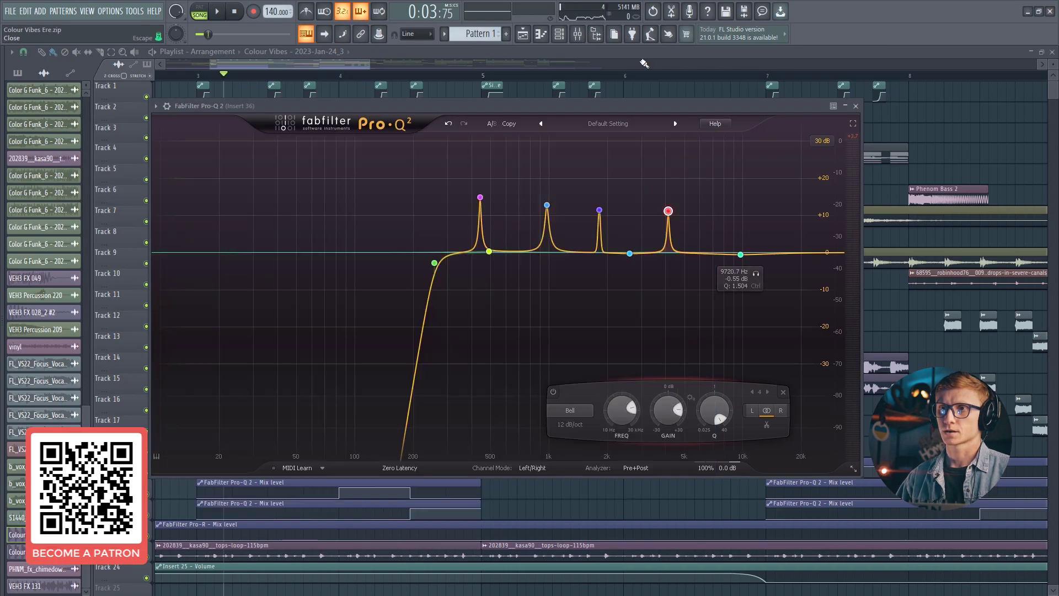
left_click(578, 33)
left_click(964, 208)
left_click(1052, 7)
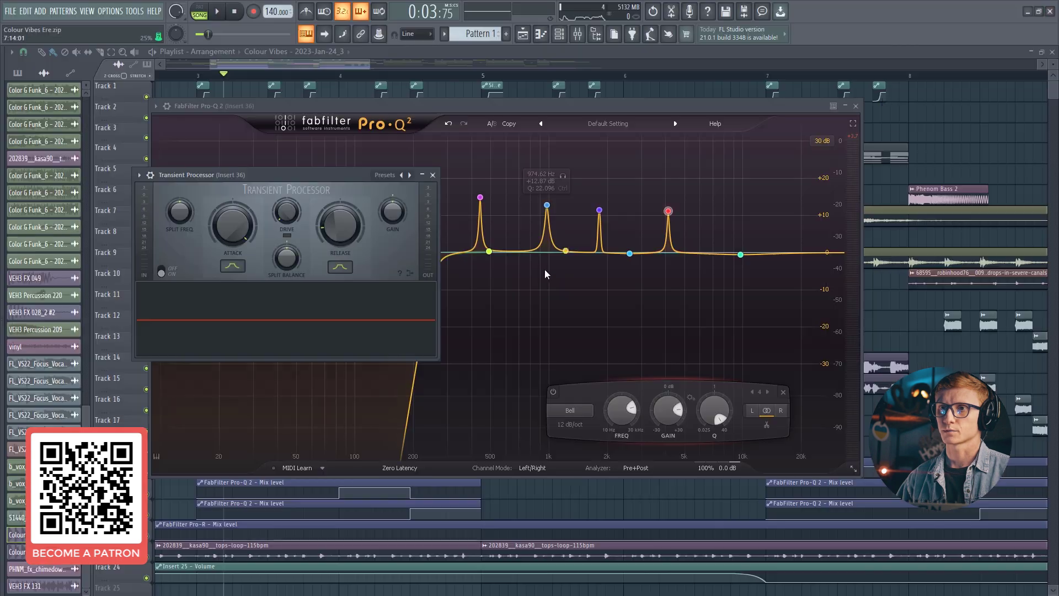
left_click(433, 175)
Close the Pro-Q 2 and Ozone 5 windows and play the arrangement from bar 3.
left_click(855, 106)
left_click(744, 187)
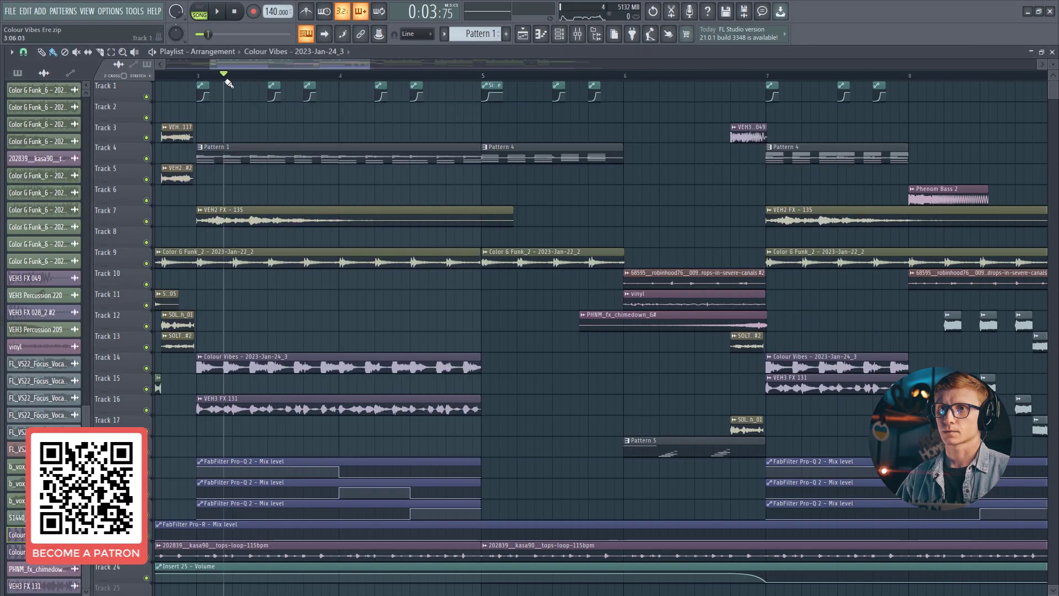
left_click(196, 73)
left_click(217, 11)
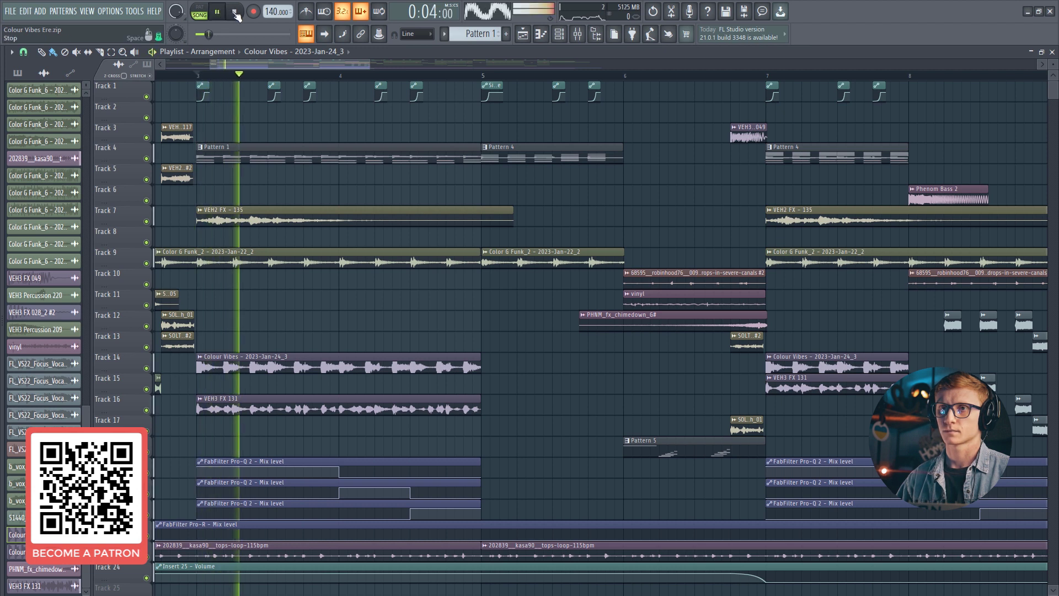
left_click(235, 12)
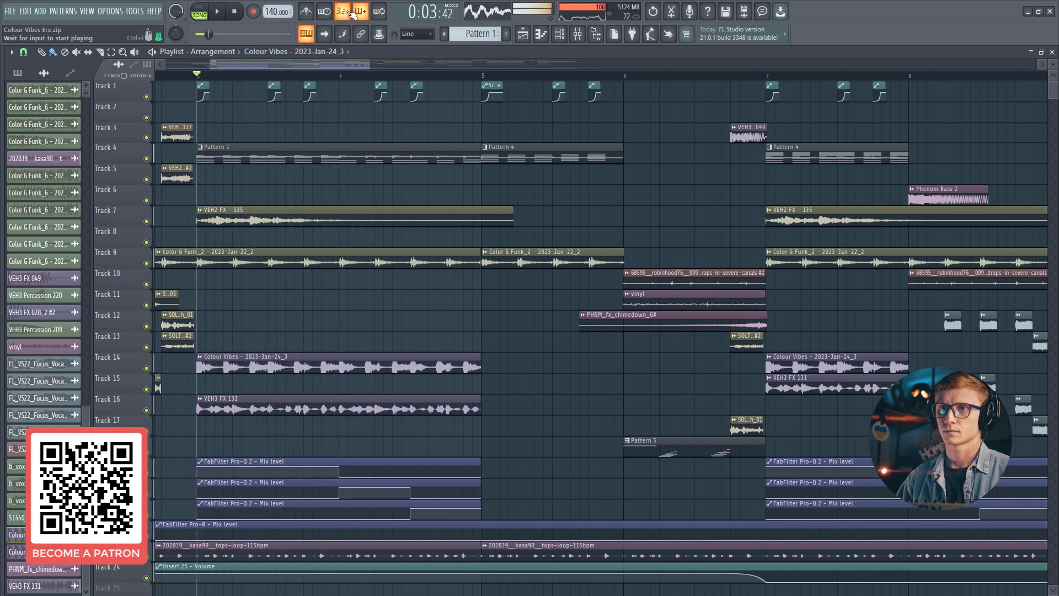
Mute the Pro-Q 2 automation on tracks 19–21 and audition the arrangement without it.
left_click(150, 473)
left_click(152, 494)
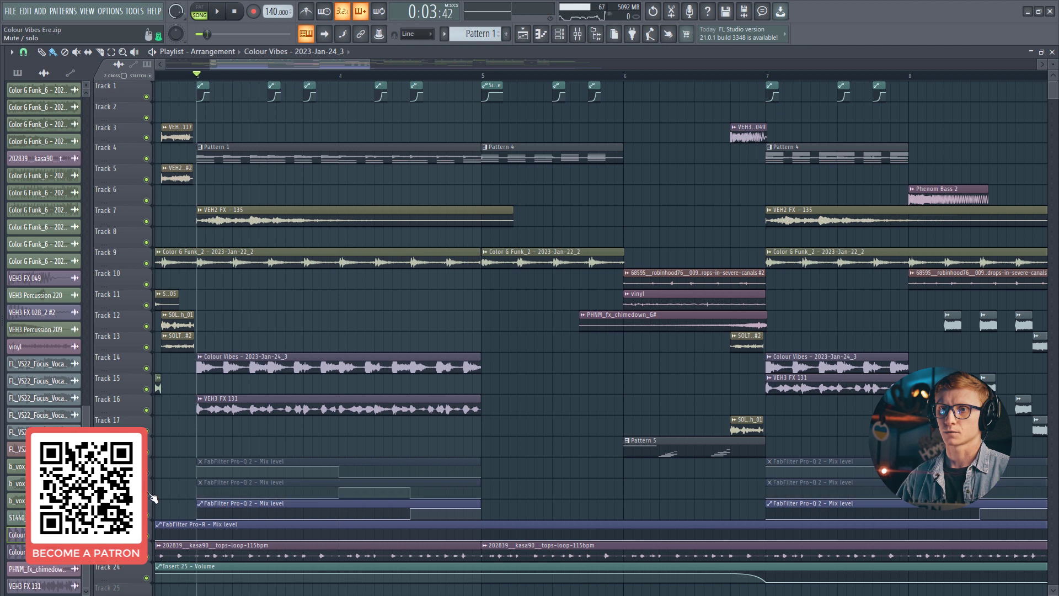
left_click(152, 516)
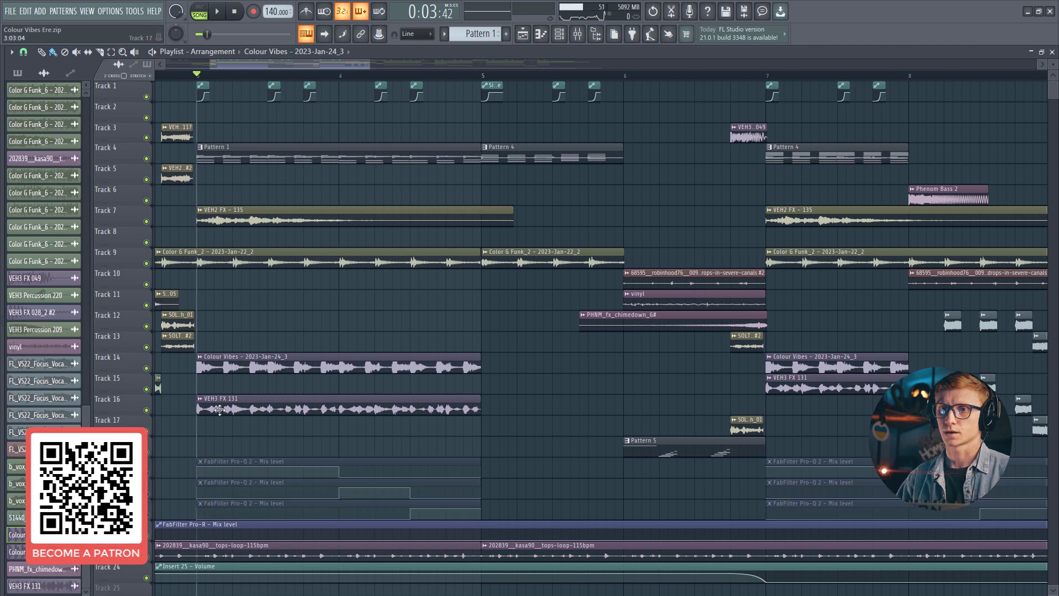
left_click(219, 13)
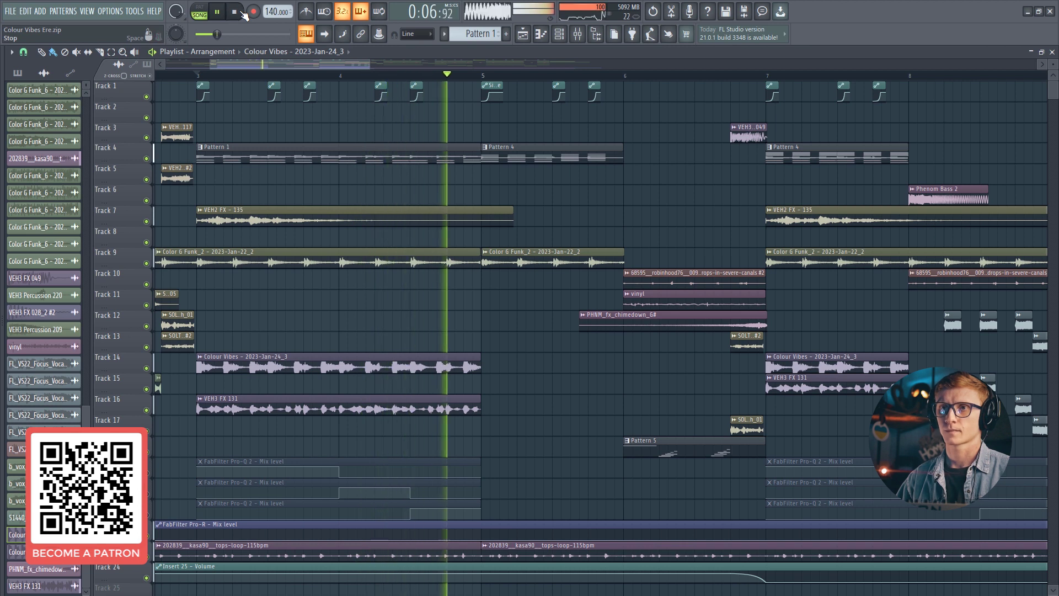
left_click(242, 13)
Unmute the three Pro-Q 2 automation tracks and set the song position back to bar 3.
left_click(149, 473)
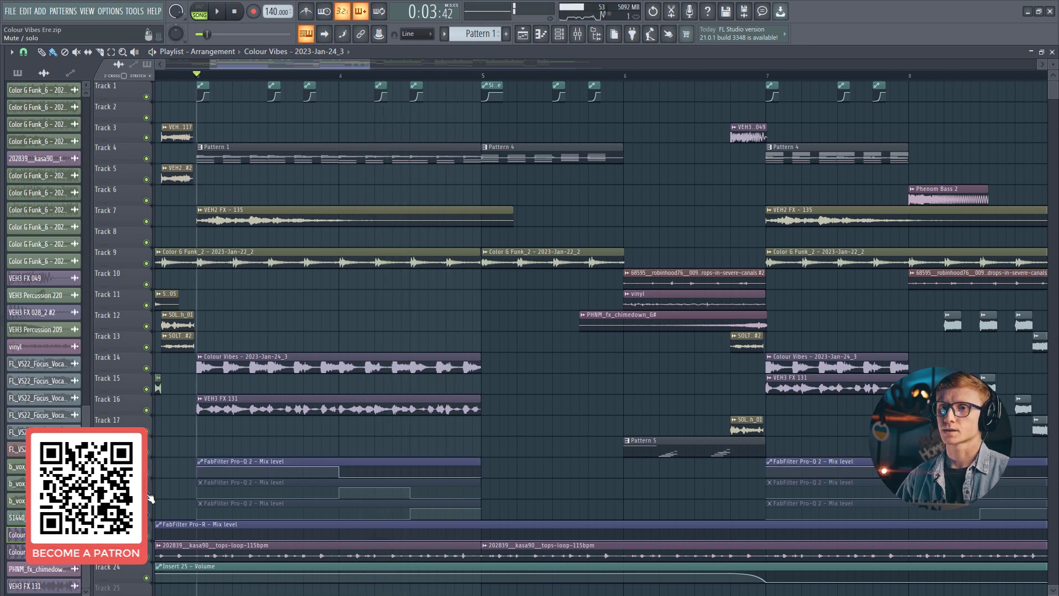
left_click(149, 494)
left_click(149, 515)
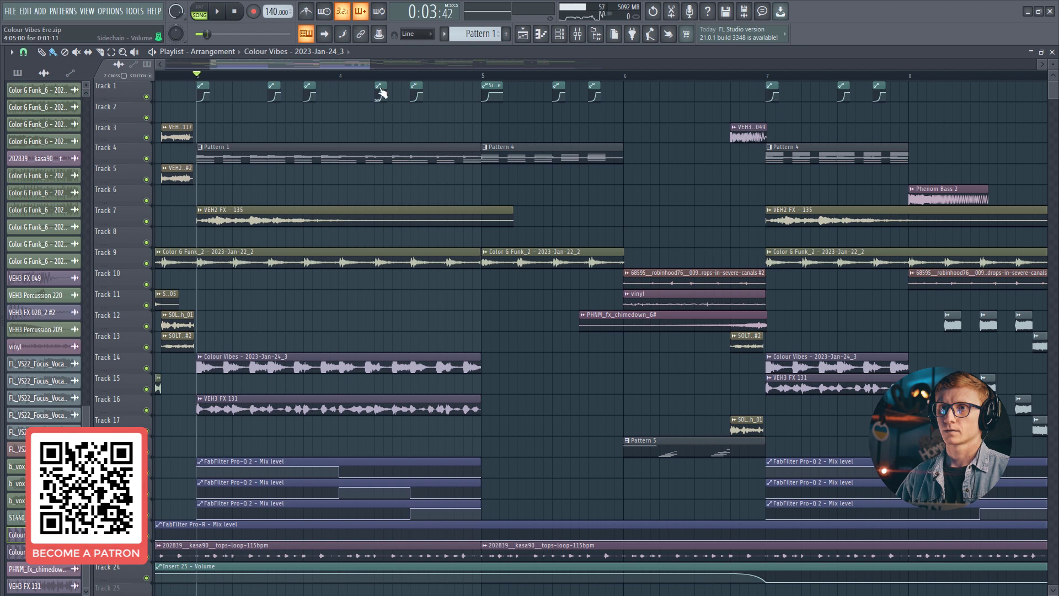
left_click(340, 76)
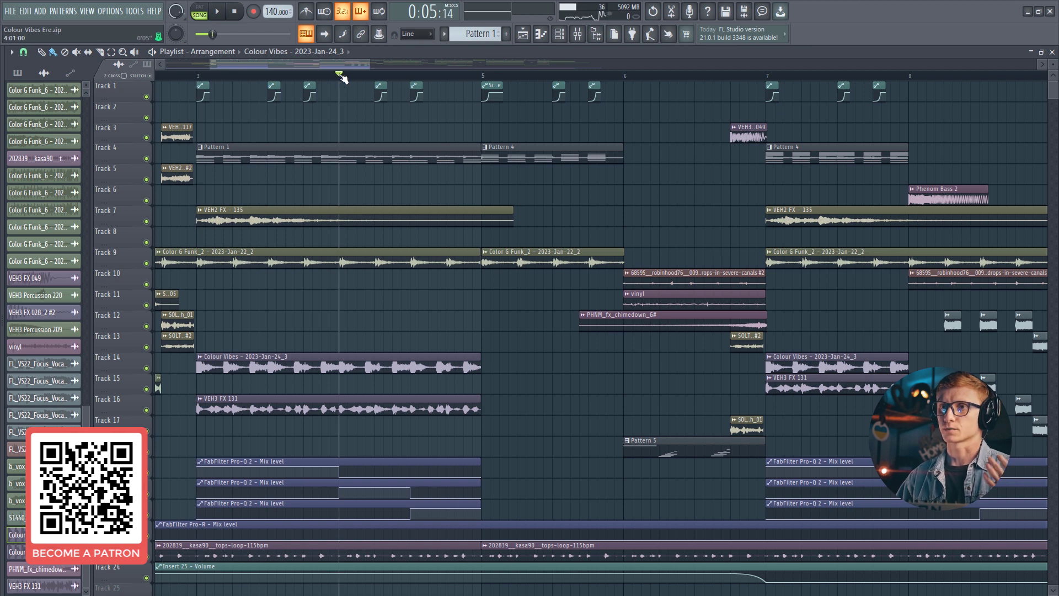
mouse_move(346, 76)
left_mouse_down()
mouse_move(414, 80)
mouse_move(197, 83)
left_mouse_up()
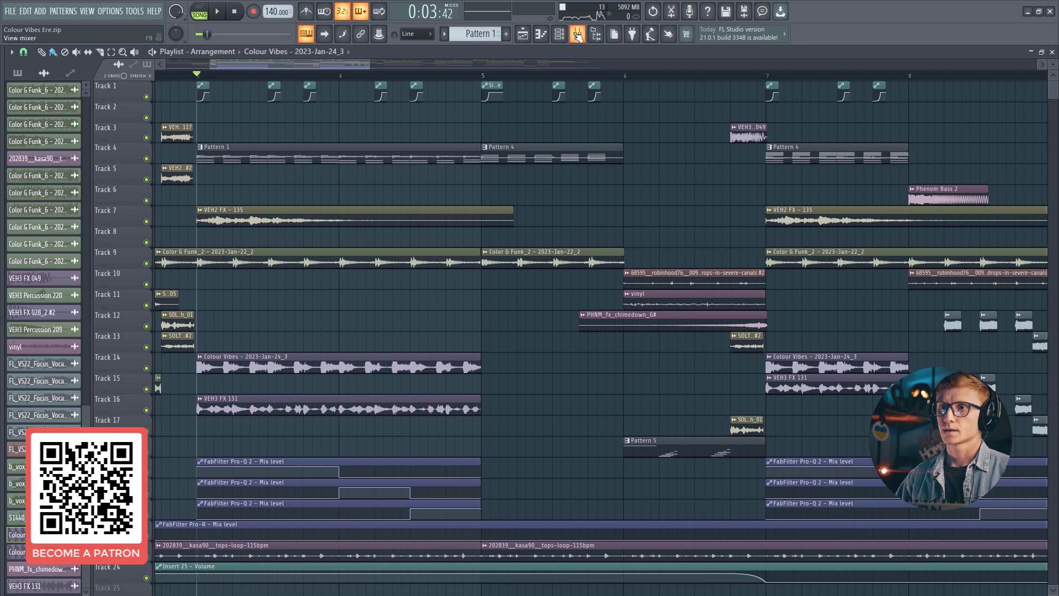
Bring up Insert 36's Pro-Q 2 EQs and arrange their windows side by side.
left_click(578, 35)
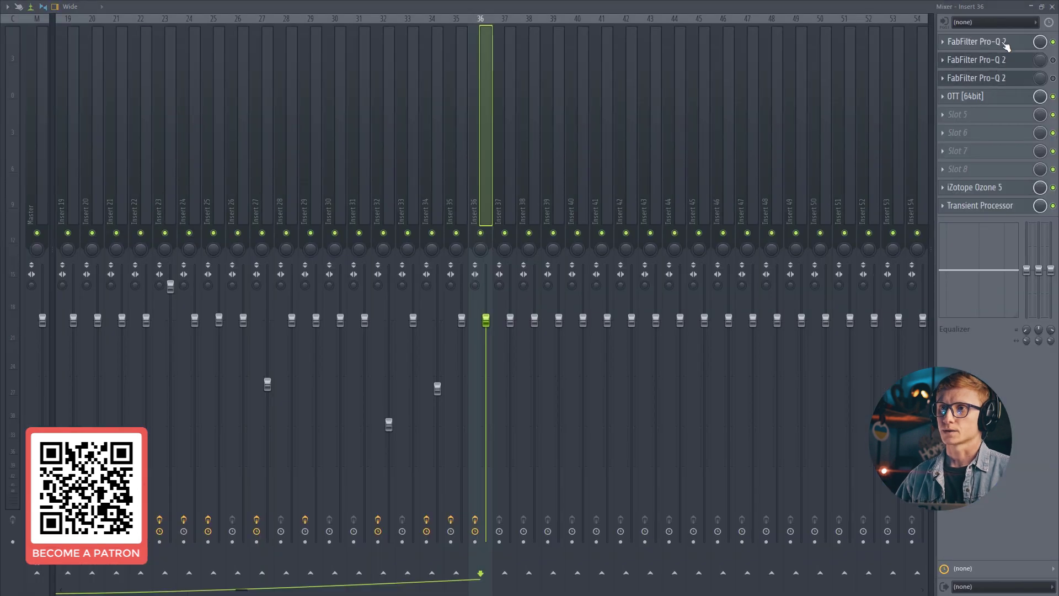
left_click(1051, 7)
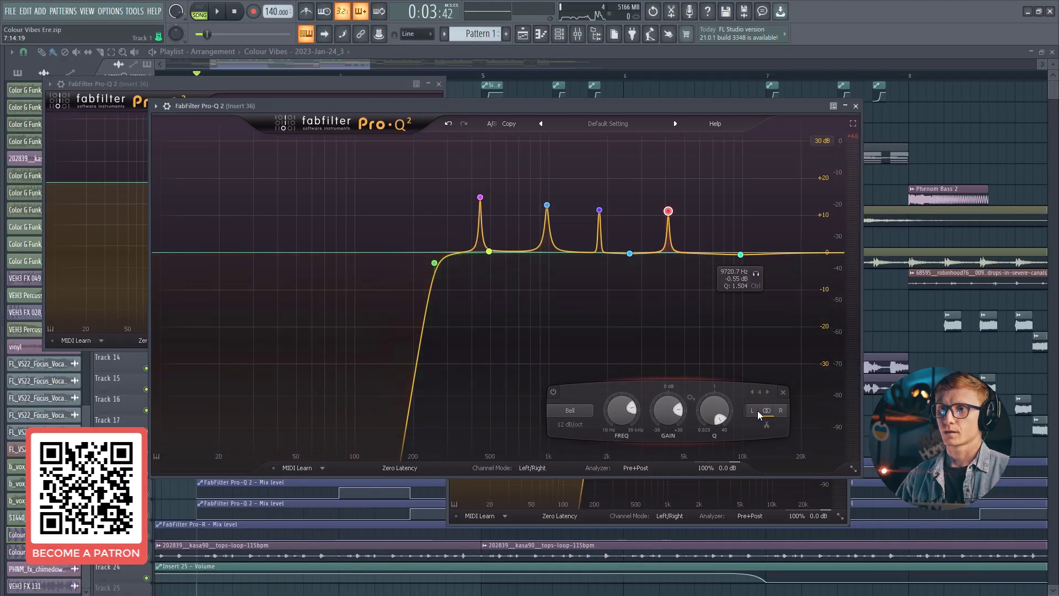
left_click_drag(862, 478, 604, 381)
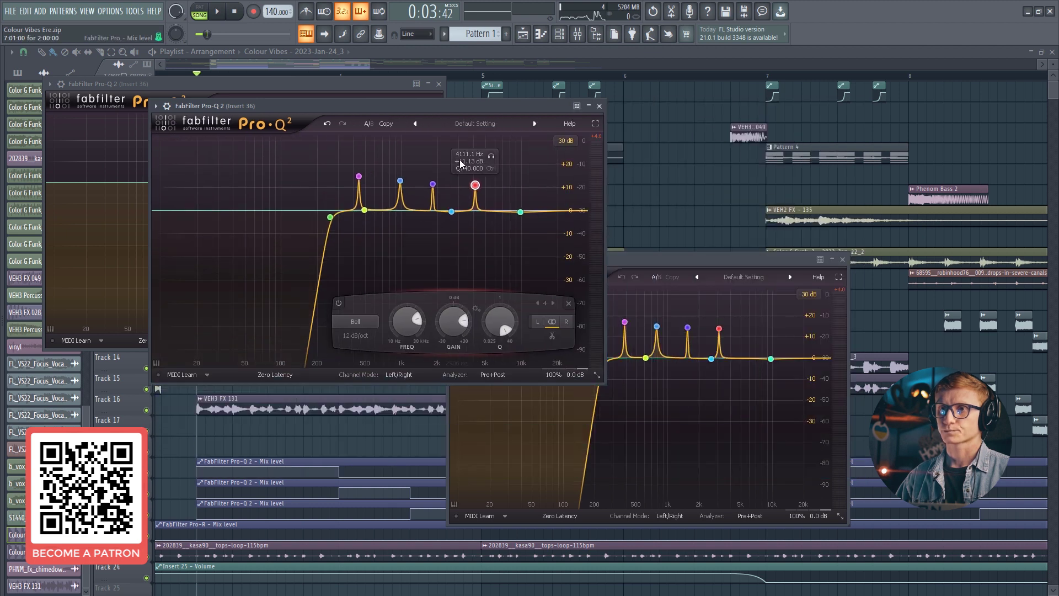
left_click_drag(464, 110, 375, 253)
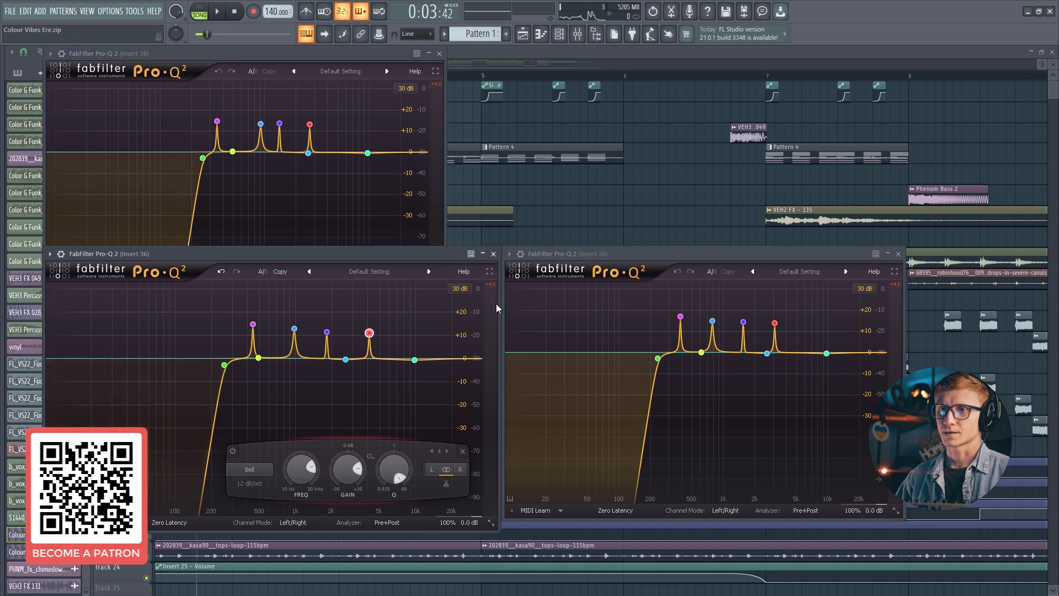
left_click_drag(491, 303, 447, 292)
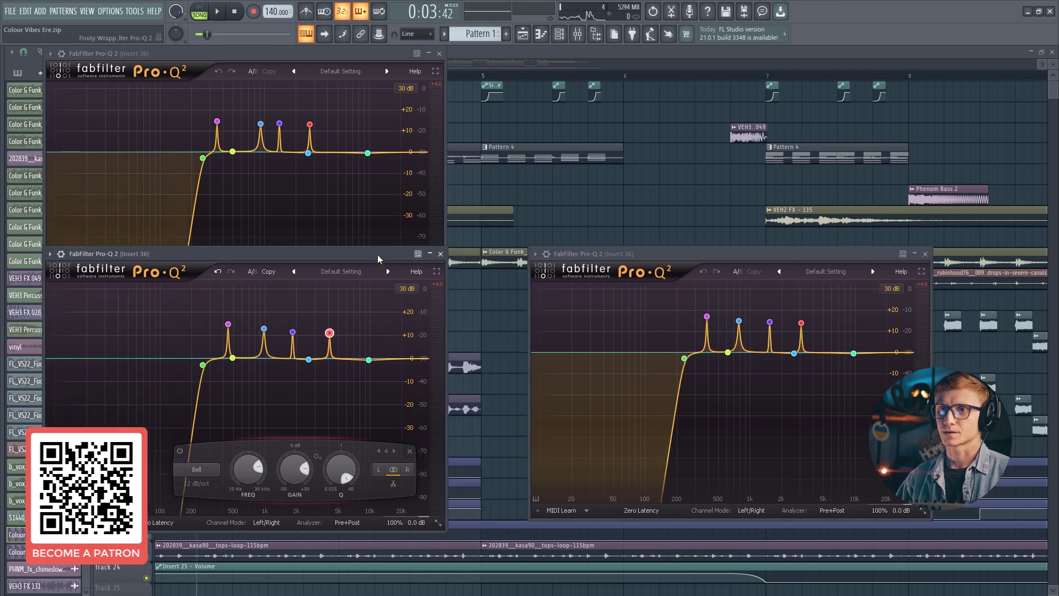
left_click_drag(377, 253, 379, 213)
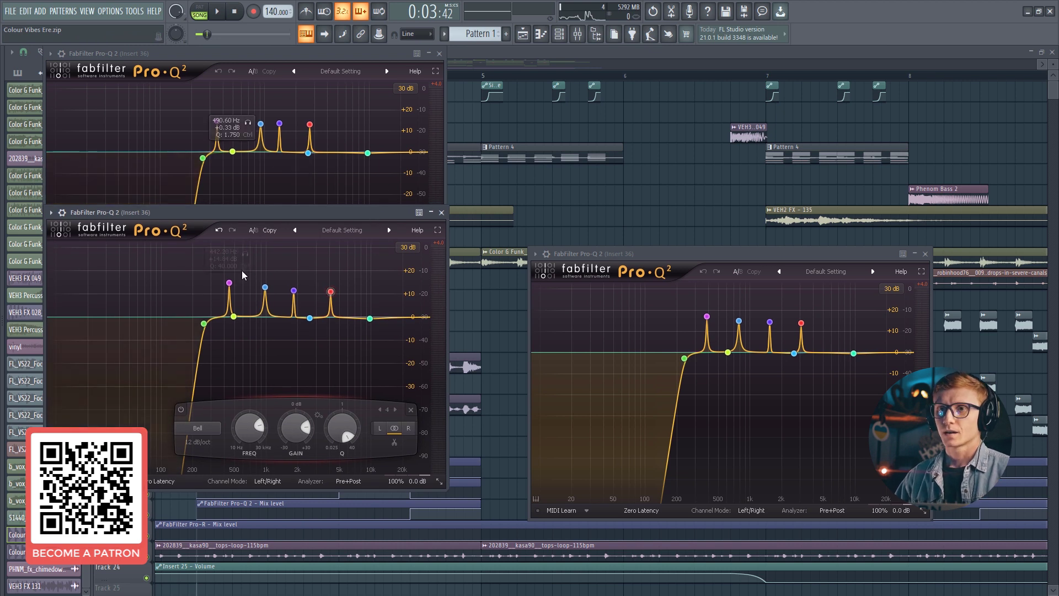
Delete the middle EQ's purple peak band, restore it with Ctrl+Z, and reposition the windows.
double_click(229, 283)
key("ctrl+z")
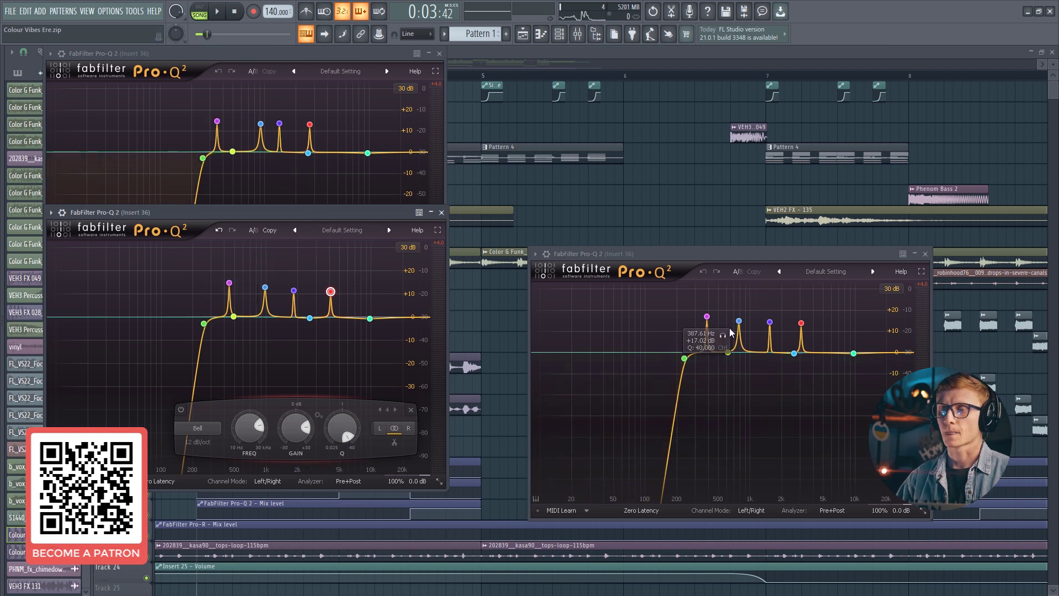
left_click_drag(806, 255, 728, 214)
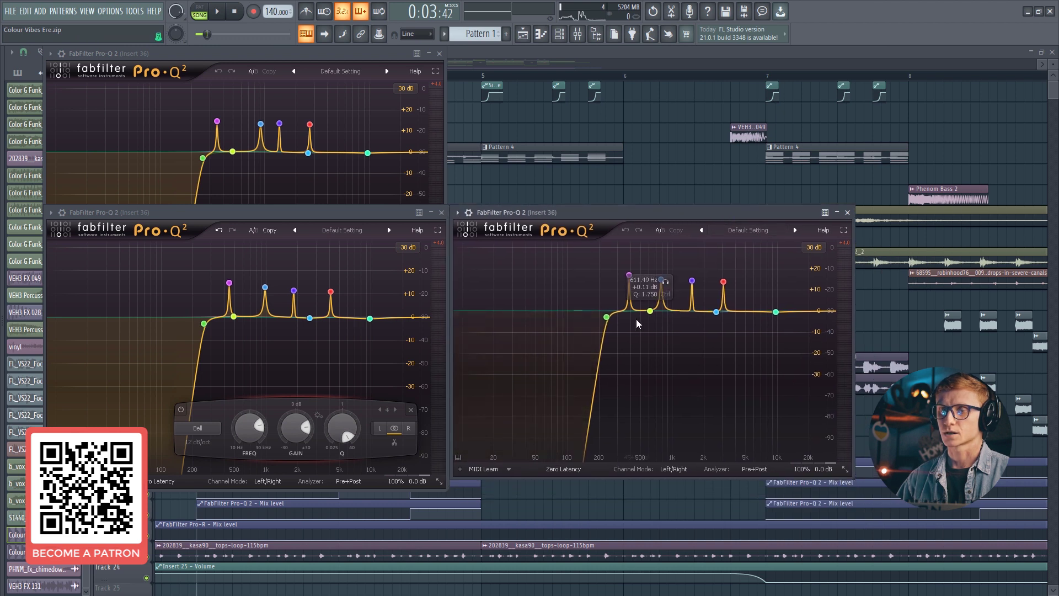
left_click(349, 215)
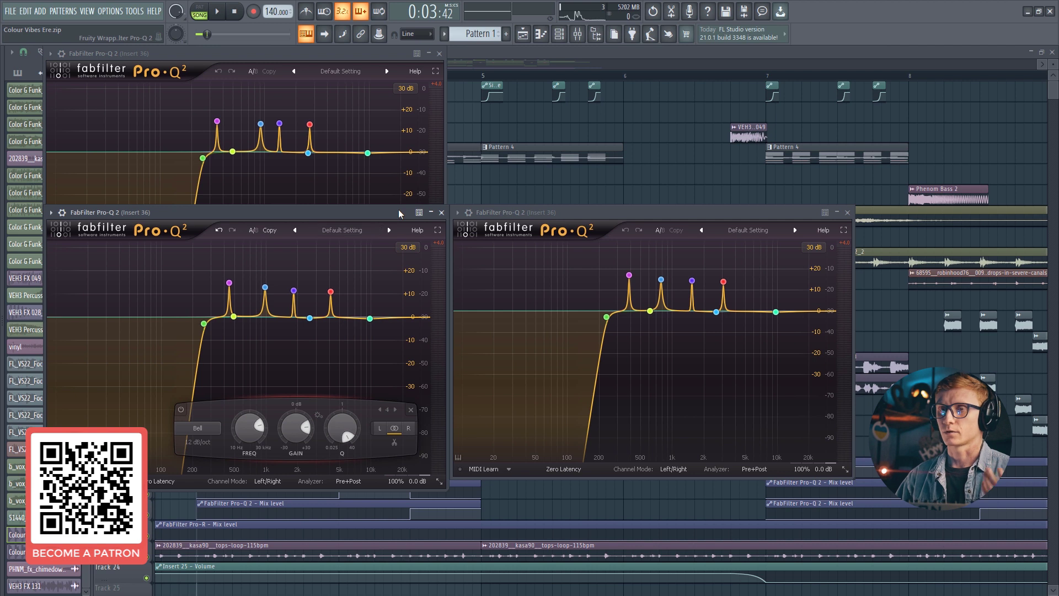
Close all three Pro-Q 2 EQ windows.
mouse_move(338, 299)
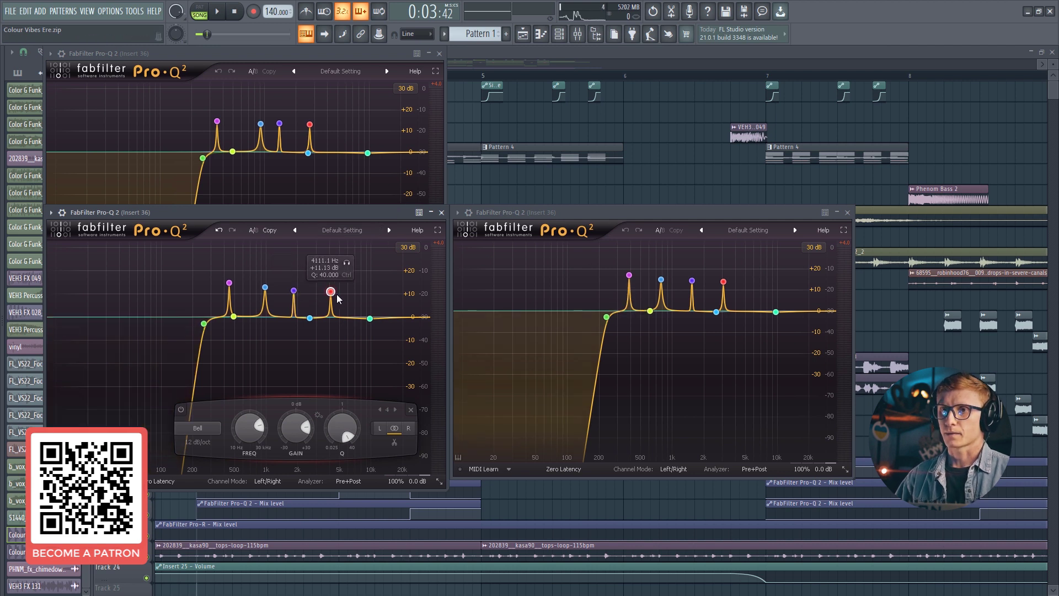
mouse_move(267, 293)
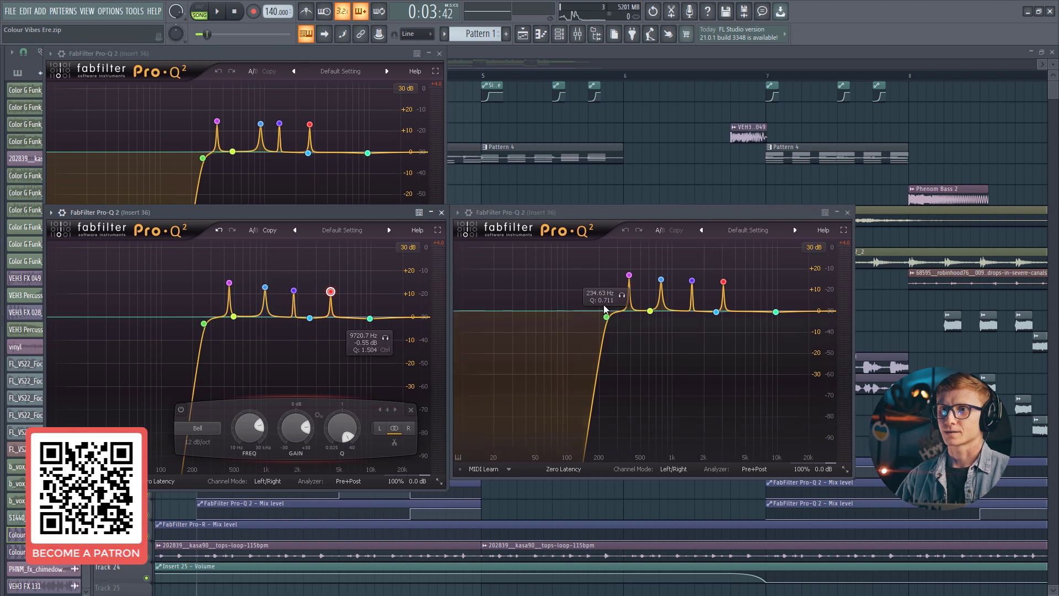
mouse_move(769, 315)
left_click(847, 212)
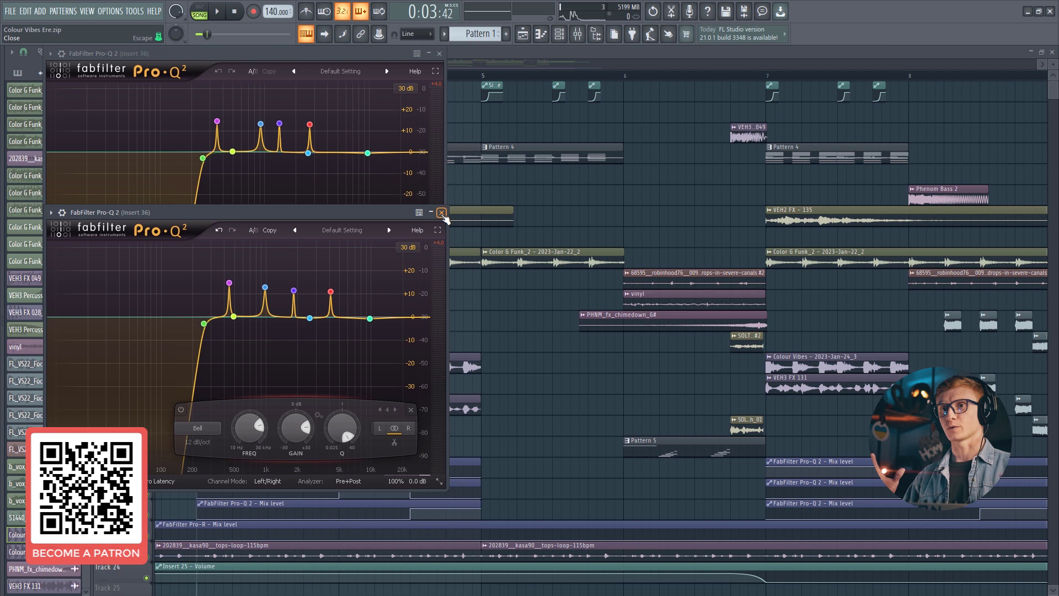
left_click(441, 212)
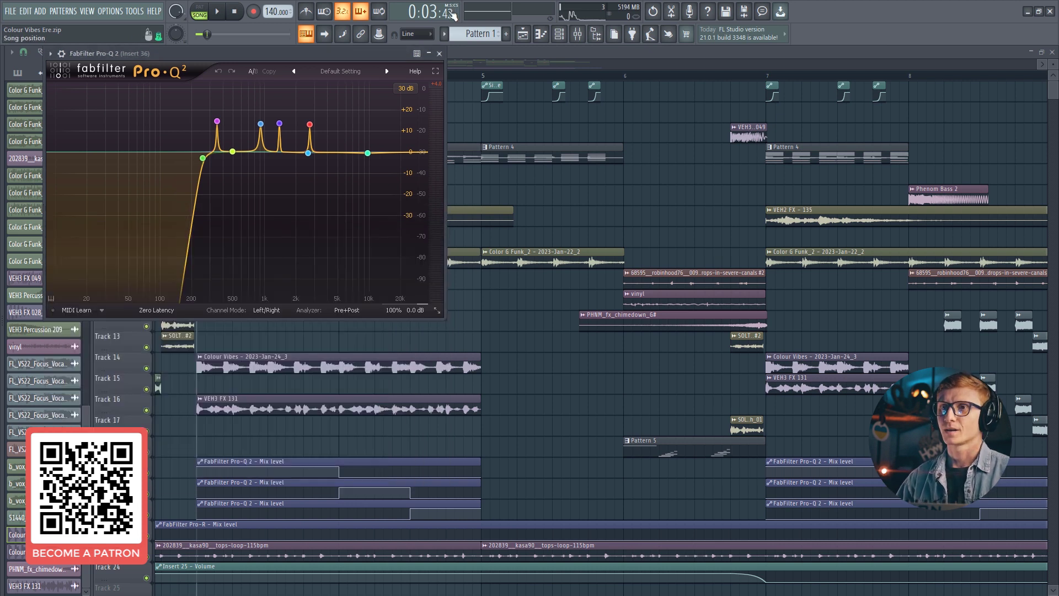
left_click(440, 54)
Reopen the Mixer on Insert 36 and resize it below the toolbar, widened to the screen edge.
left_click(578, 34)
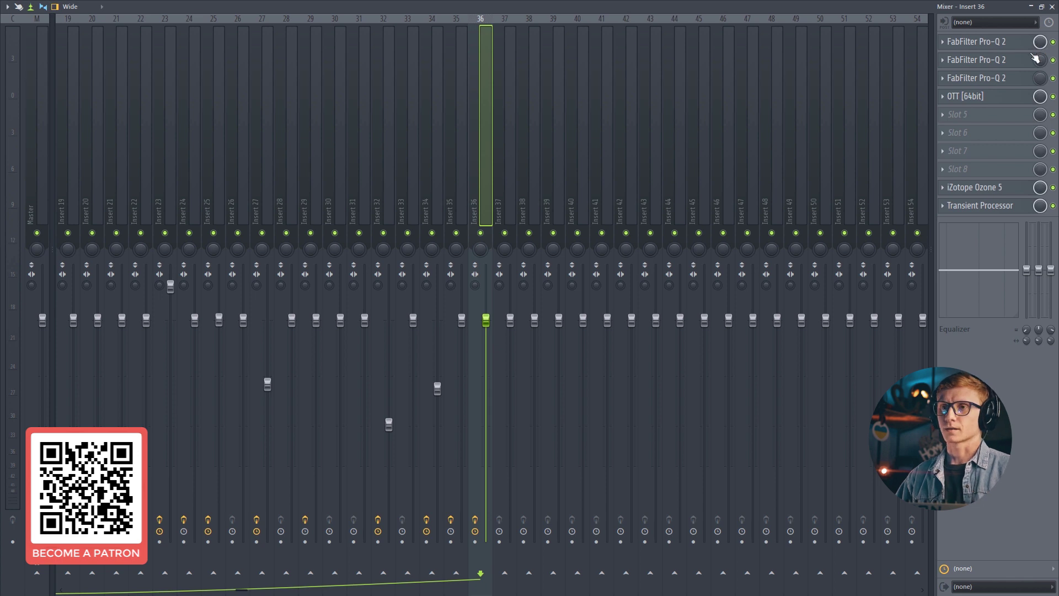
left_click(1041, 7)
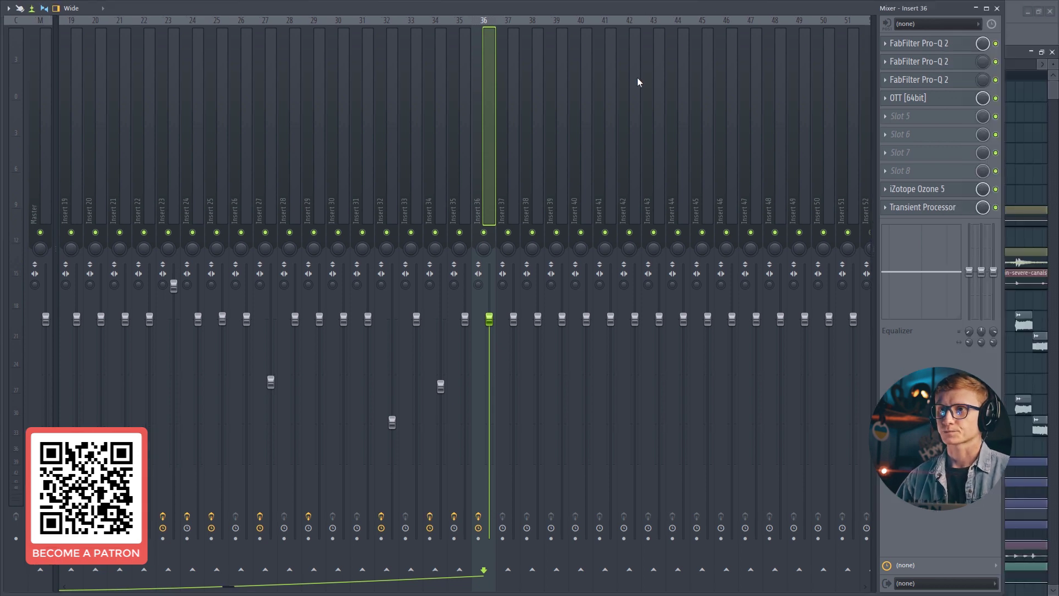
left_click_drag(825, 14, 831, 50)
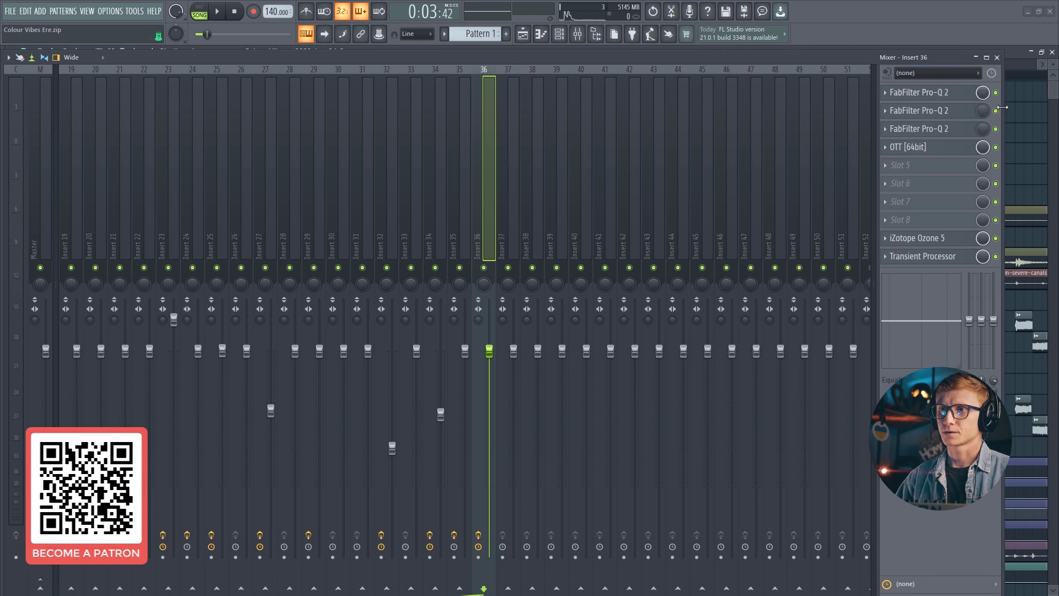
left_click_drag(1002, 107, 1056, 107)
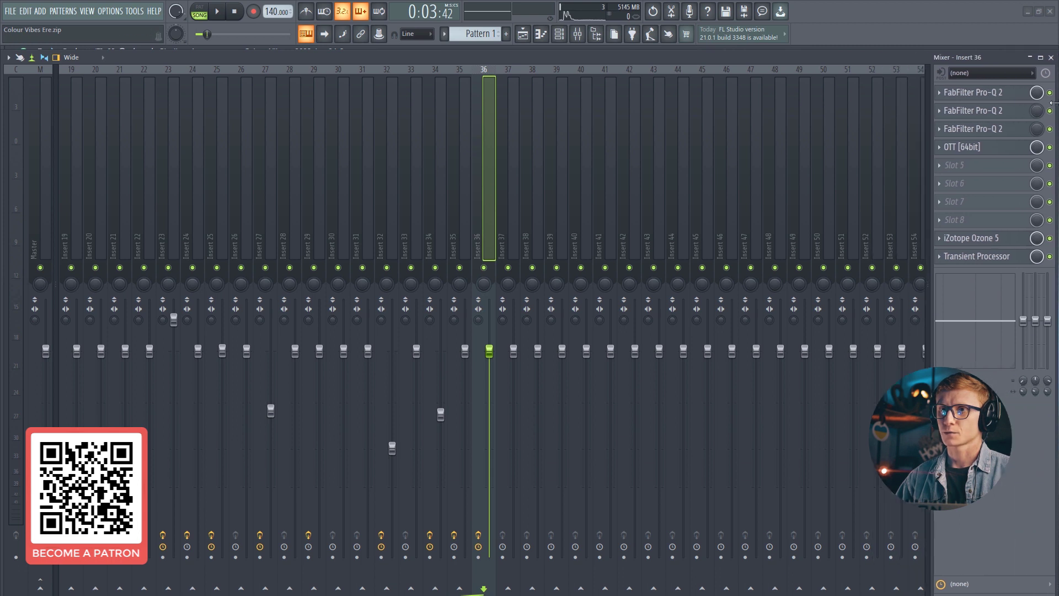
Play the EQ chord loop, stop it, and hide the Mixer to return to the arrangement.
left_click(218, 16)
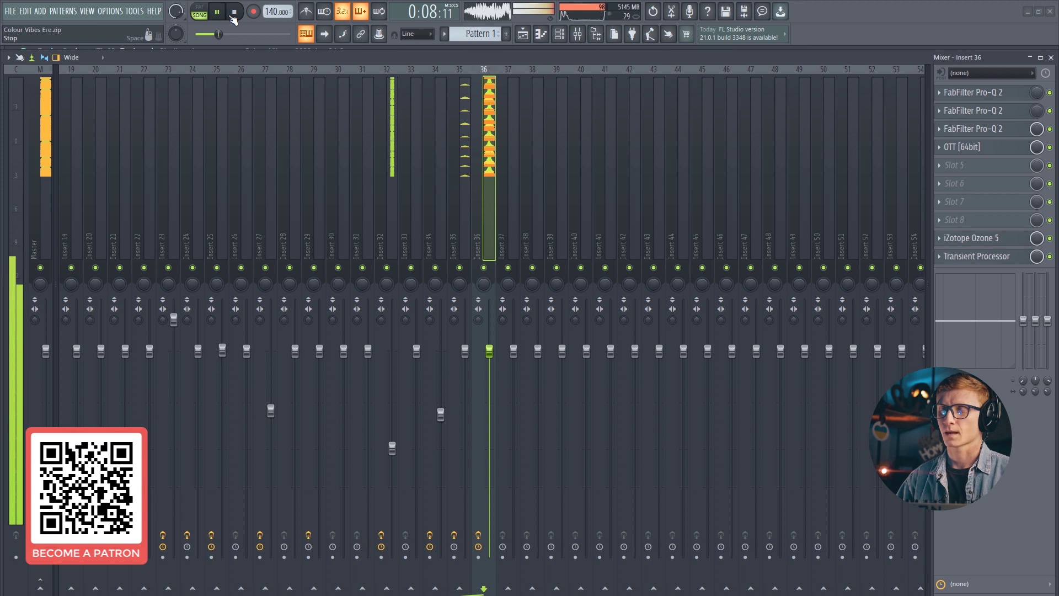
left_click(234, 14)
key("F5")
scroll(307, 217, "down", 3)
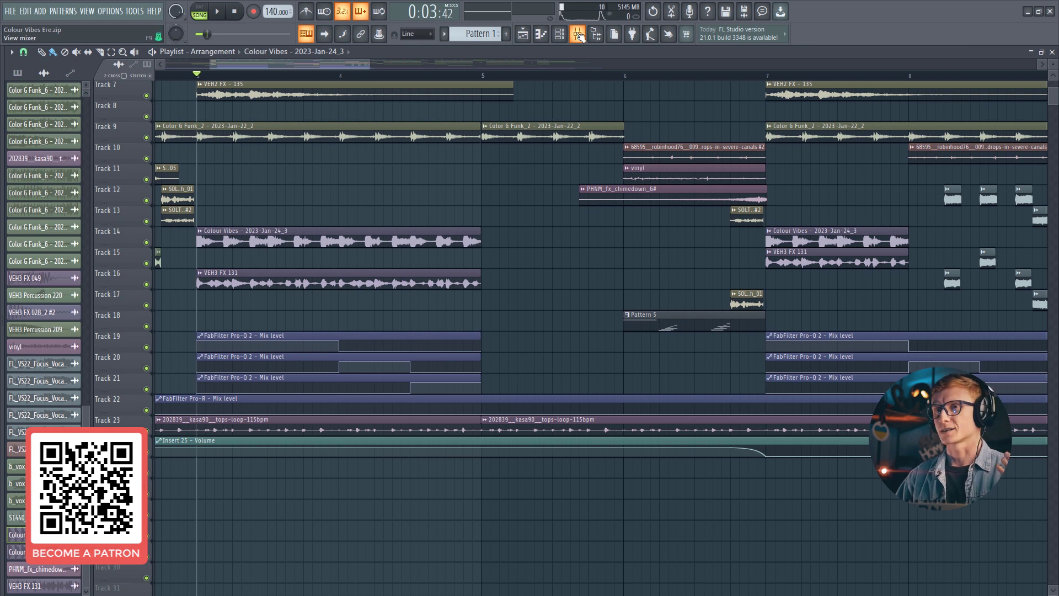
scroll(213, 331, "up", 3)
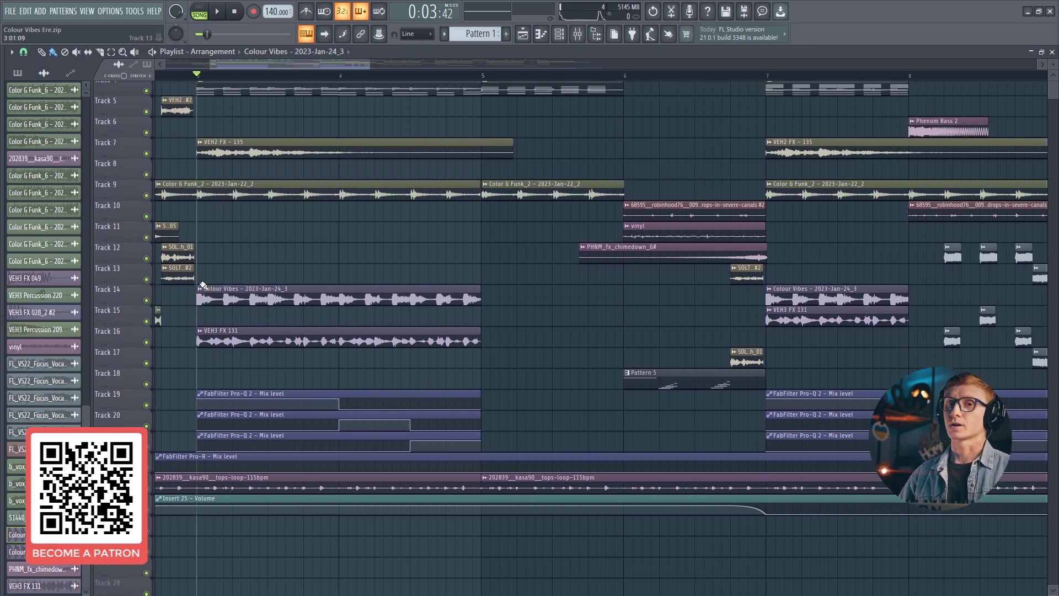